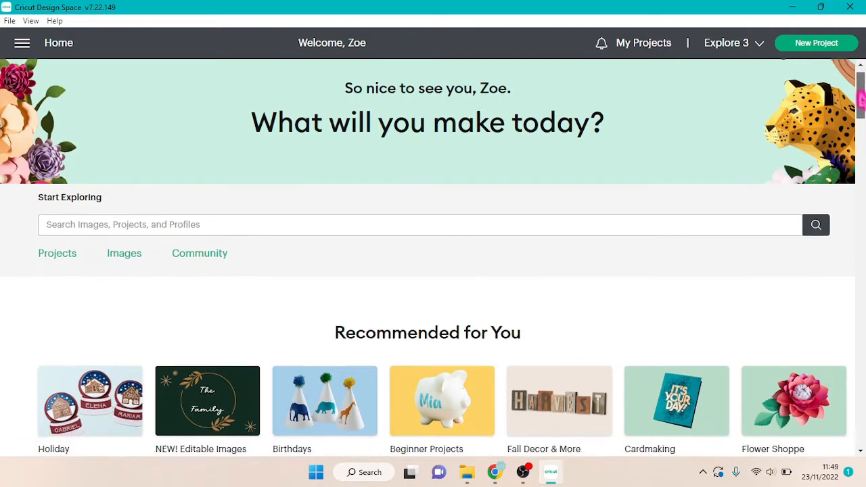
Step: Optimize the experience for the Cricut Explore 3 and start a new project
mouse_move(861, 96)
left_mouse_down()
mouse_move(864, 227)
mouse_move(863, 95)
left_mouse_up()
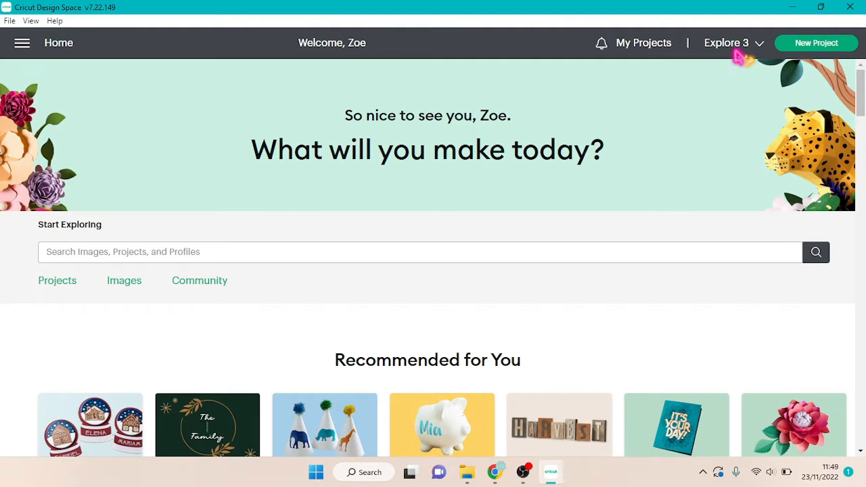
left_click(759, 45)
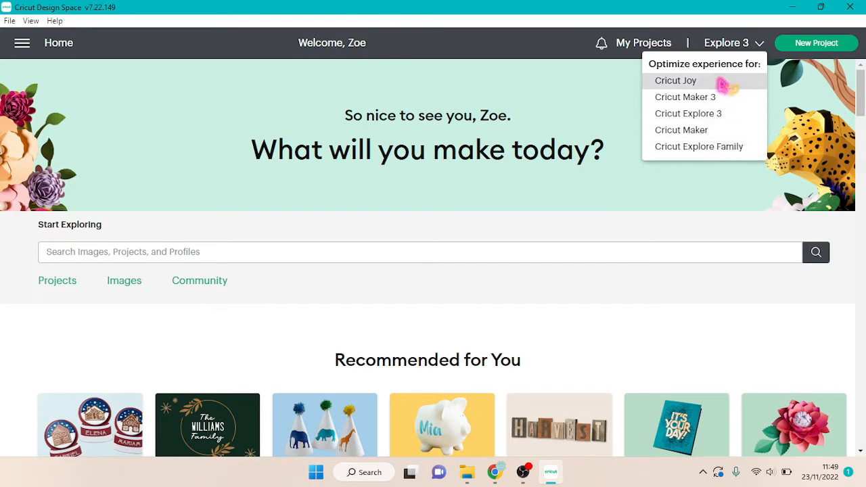
left_click(723, 114)
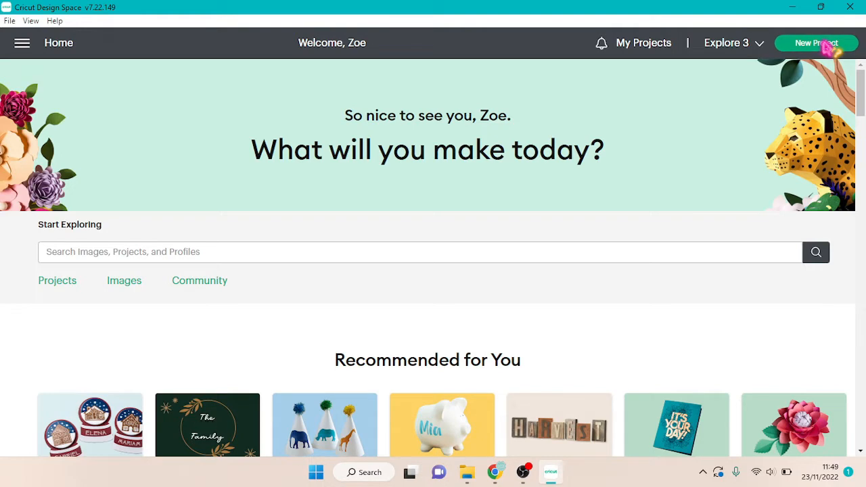
left_click(818, 44)
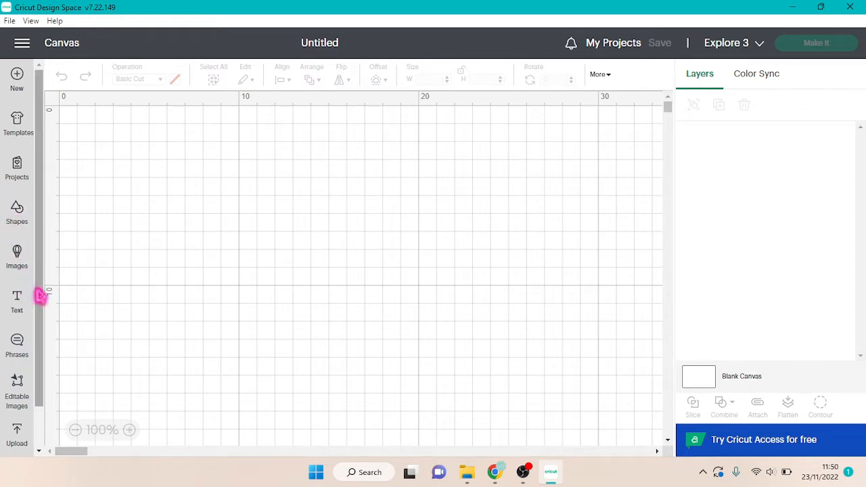
Step: Insert the gift tag shape with angled top corners from the subscription shapes onto the canvas
left_click_drag(43, 294, 42, 381)
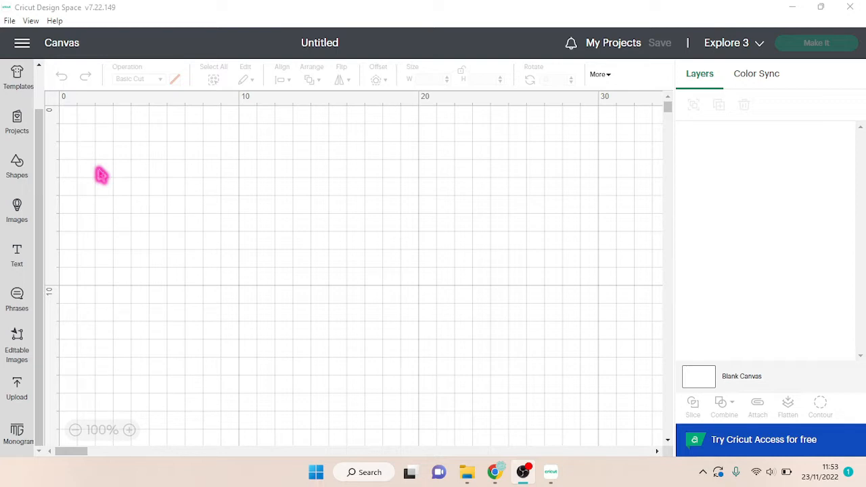
left_click(17, 161)
left_click(18, 165)
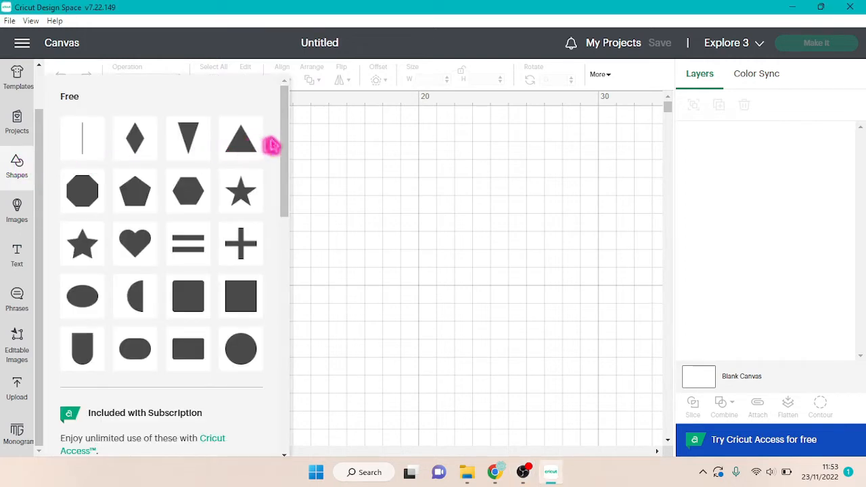
left_click_drag(287, 139, 287, 291)
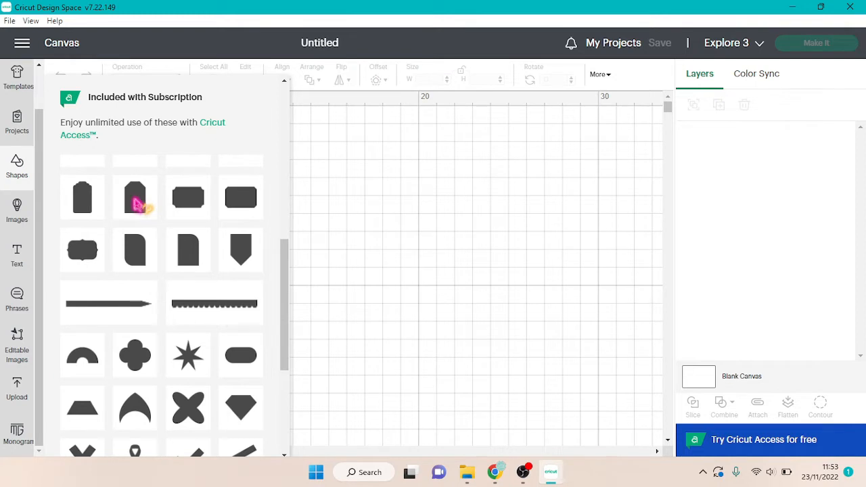
left_click(137, 205)
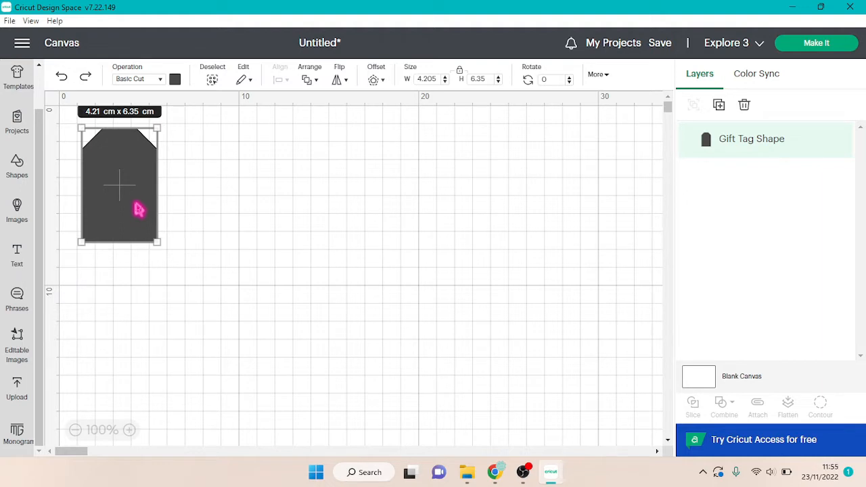
Step: Enlarge the gift tag proportionally to about 10.03 by 15.14 cm
left_click(150, 238)
left_click_drag(155, 243, 259, 332)
left_click(331, 292)
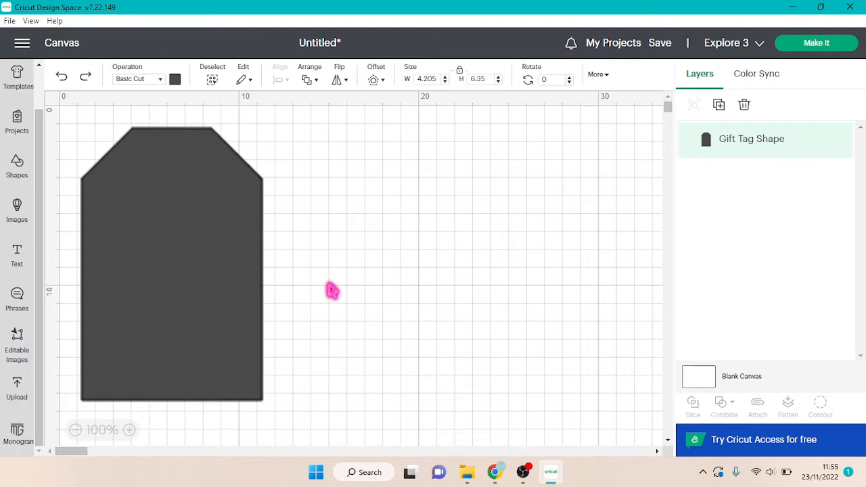
key("ctrl+y")
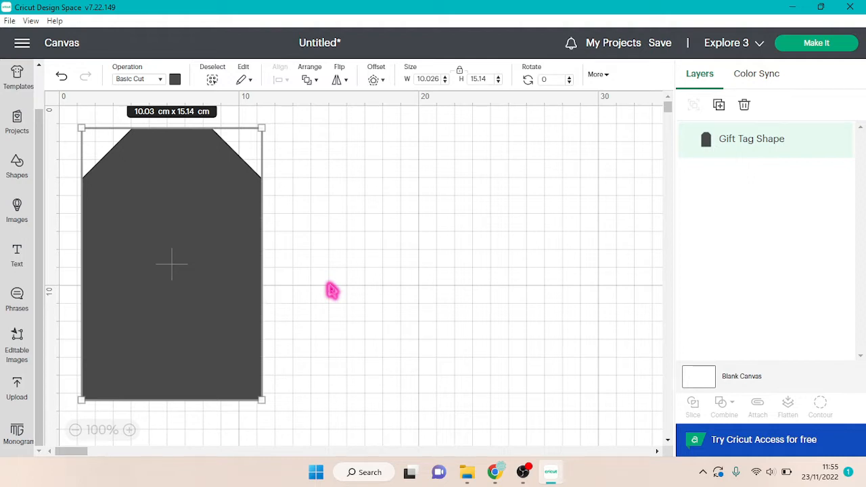
Step: Add a circle shape and shrink it proportionally to about 1.69 cm in diameter
left_click(17, 166)
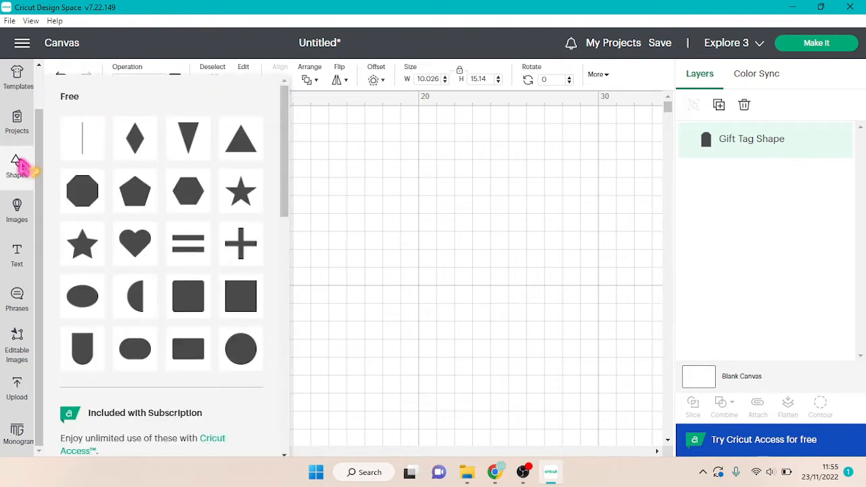
left_click(248, 353)
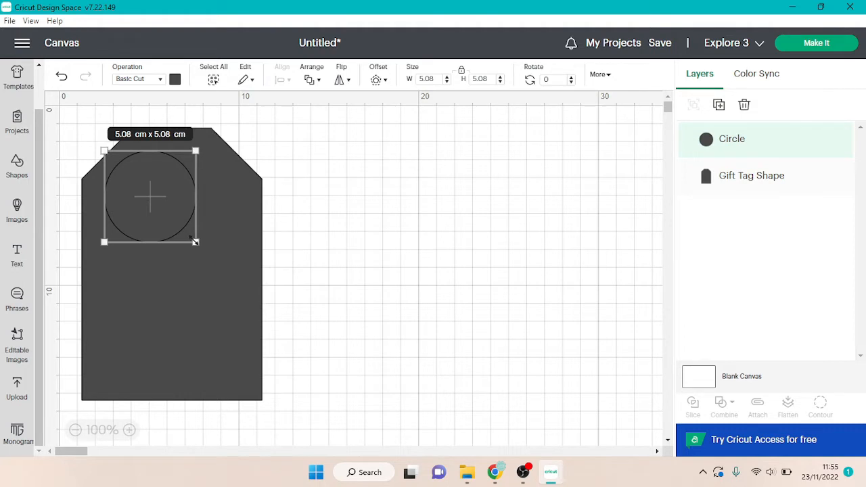
left_click_drag(195, 242, 134, 181)
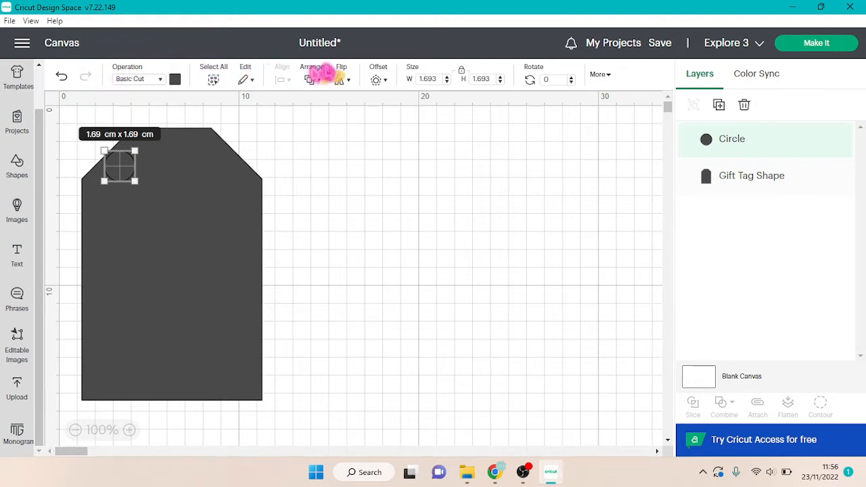
Step: Change the small circle's material color to bright yellow
left_click(175, 79)
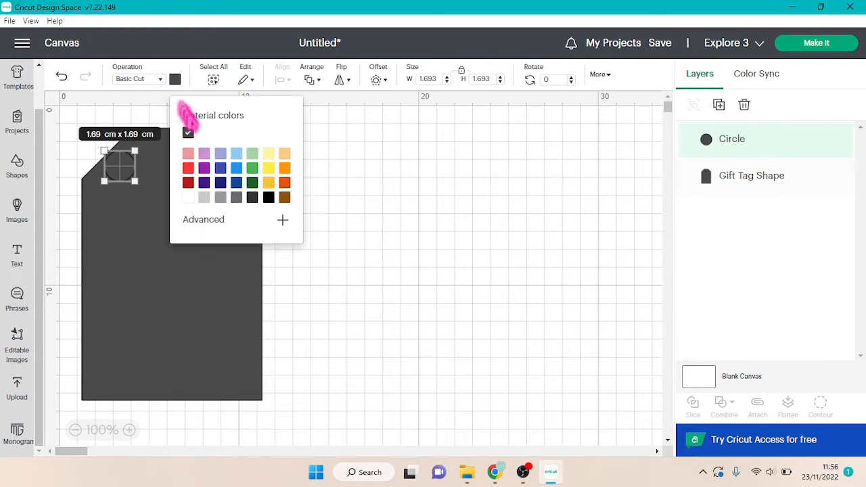
left_click(270, 170)
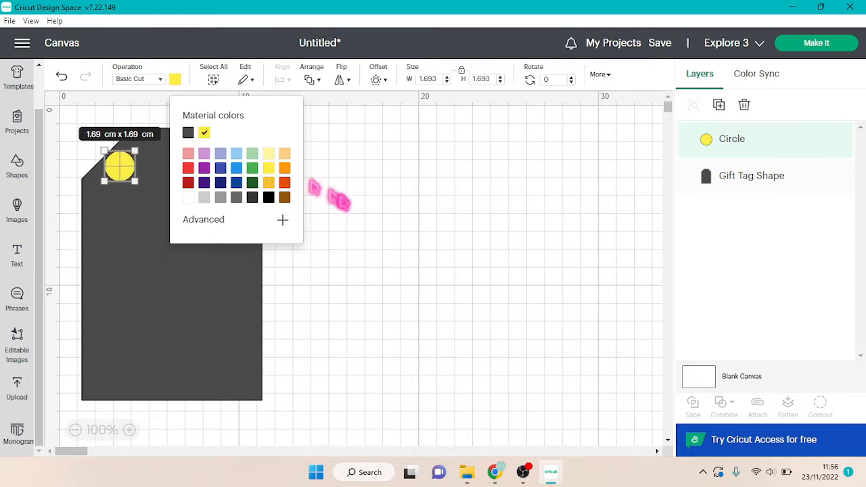
left_click(349, 202)
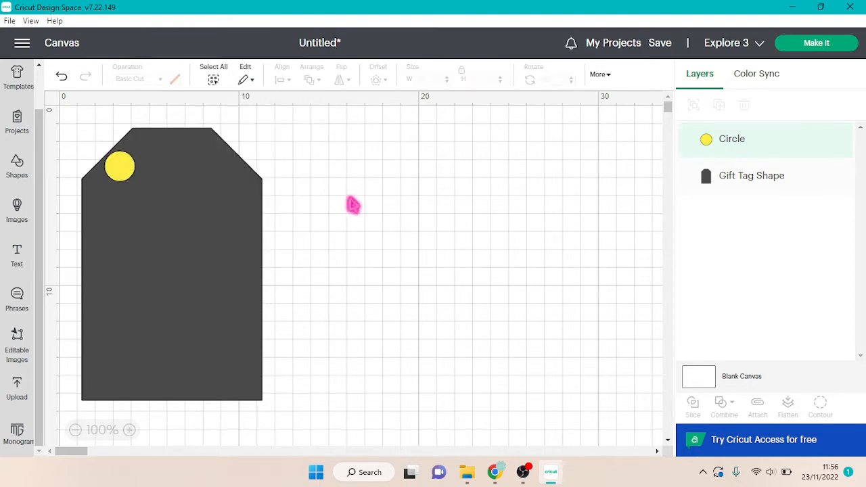
Step: Move the yellow circle to the upper middle of the tag and center the two shapes horizontally
left_click(126, 172)
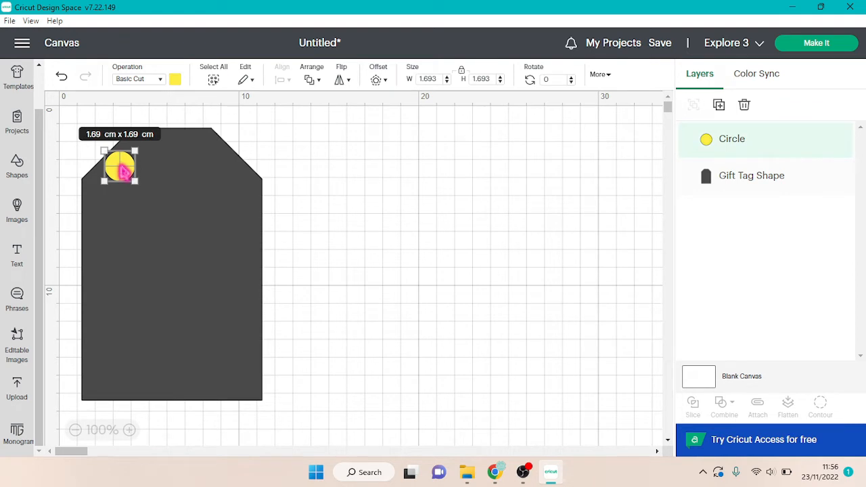
left_click_drag(124, 172, 175, 164)
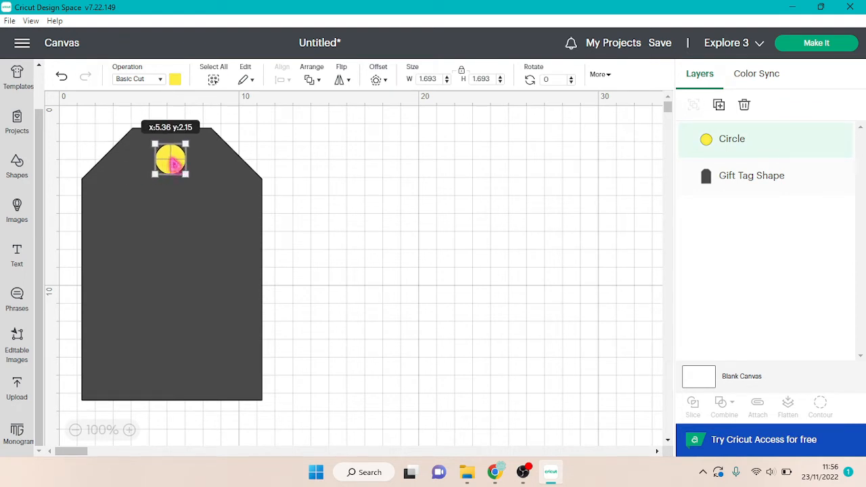
left_click(298, 185)
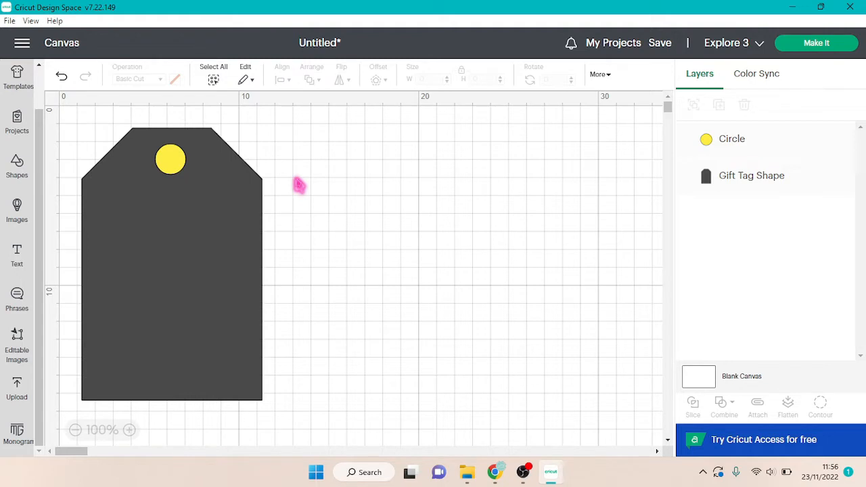
left_click(213, 82)
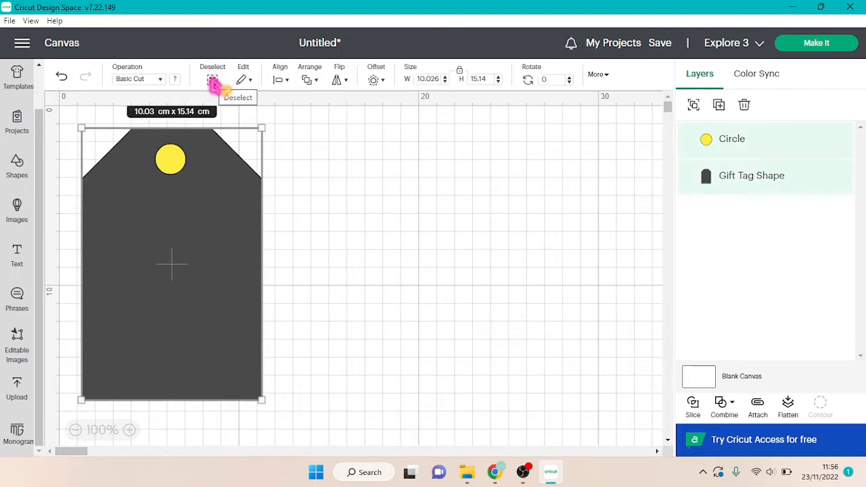
left_click(280, 79)
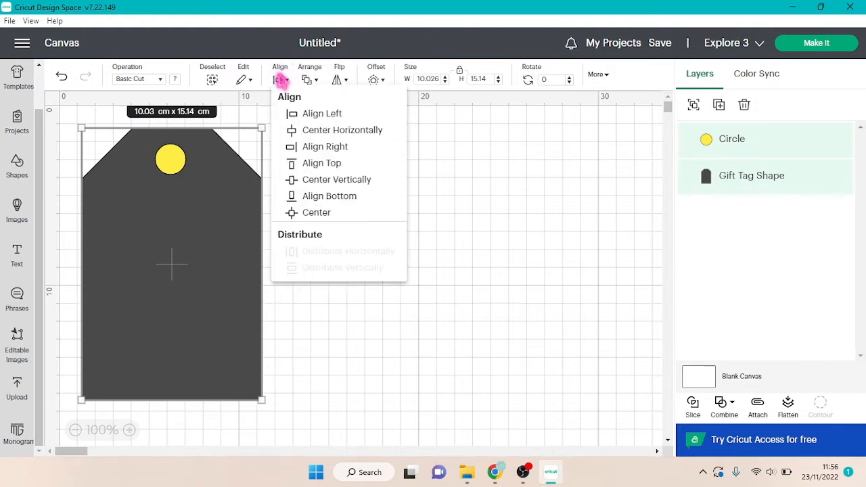
left_click(315, 132)
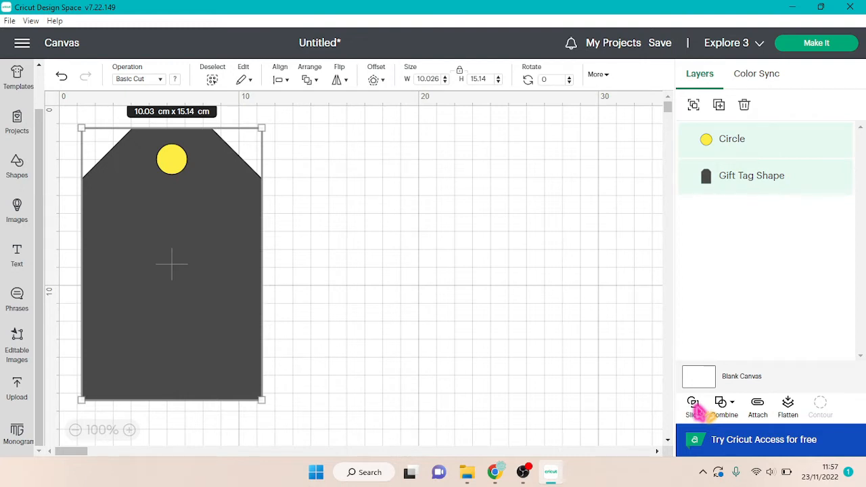
Step: Slice the circle out of the tag and move the tag and the yellow circle apart
left_click(695, 407)
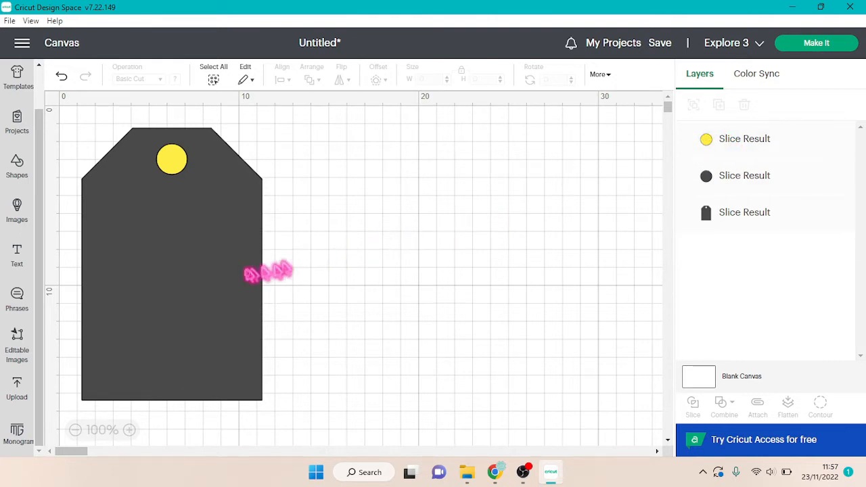
left_click_drag(232, 277, 376, 278)
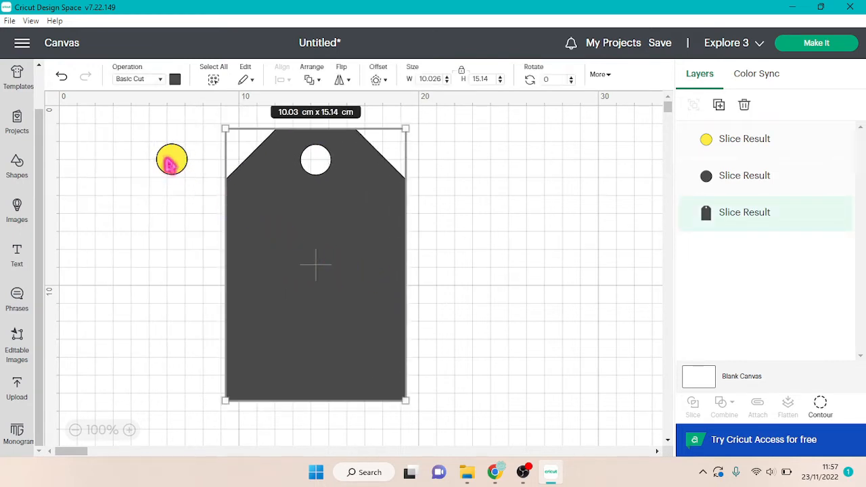
left_click_drag(172, 160, 197, 203)
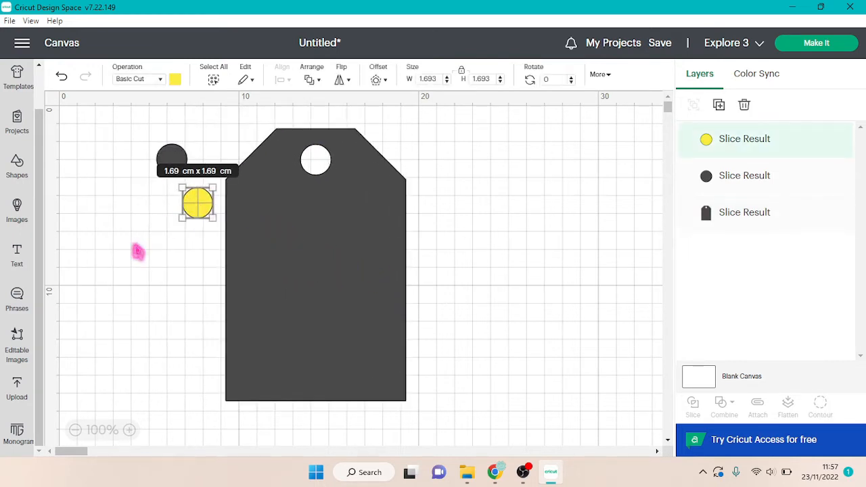
left_click(137, 251)
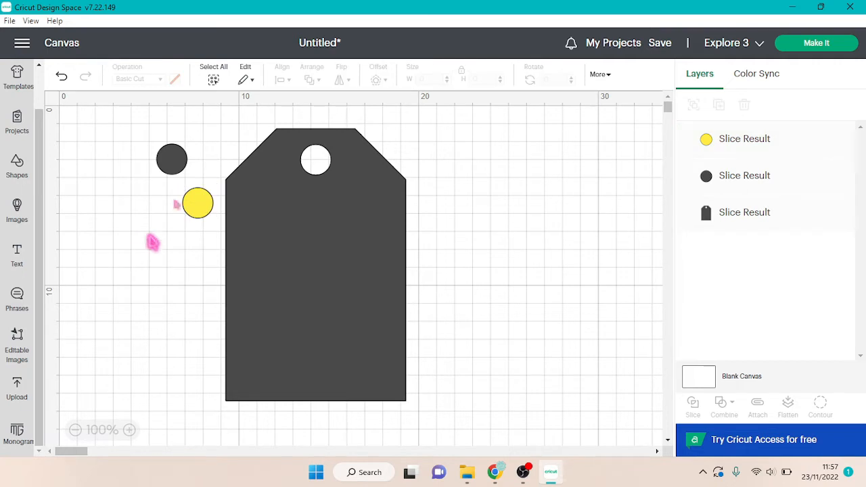
Step: Delete the leftover dark and yellow circles, keeping only the tag with the hole
left_click(172, 163)
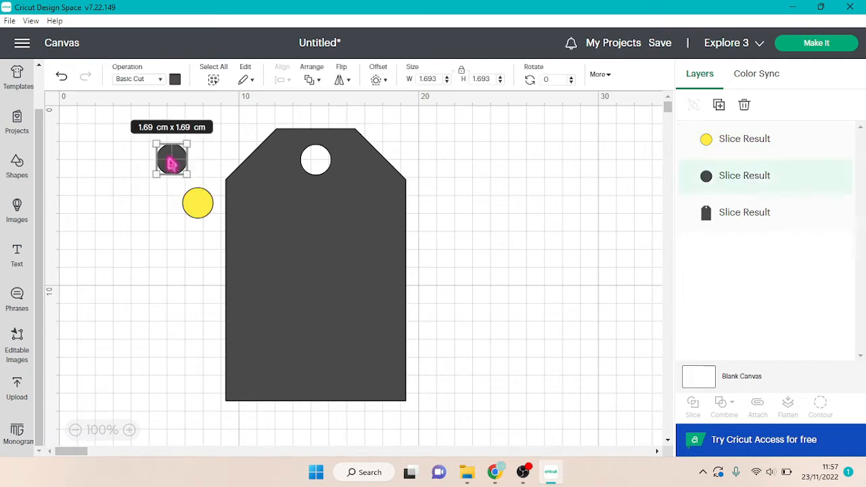
key("Delete")
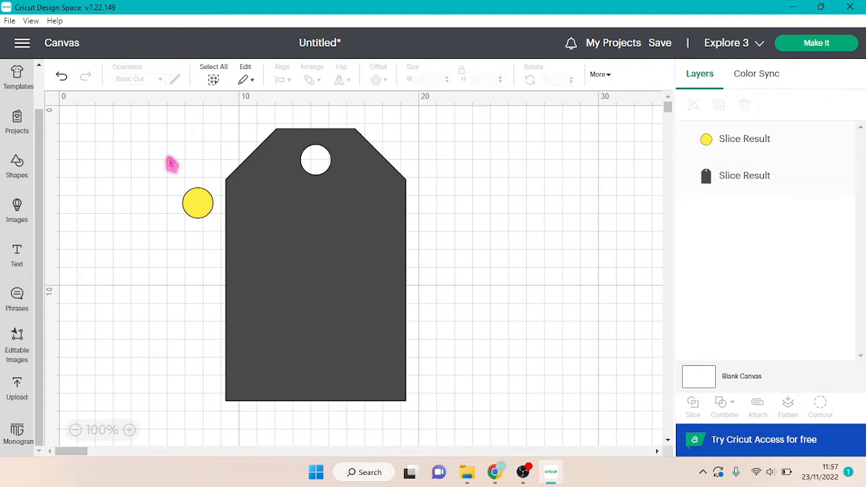
left_click(198, 214)
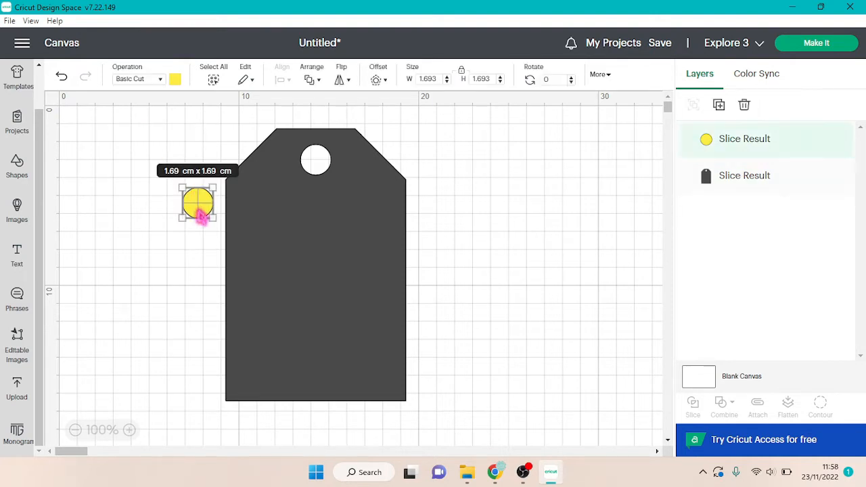
left_click(745, 106)
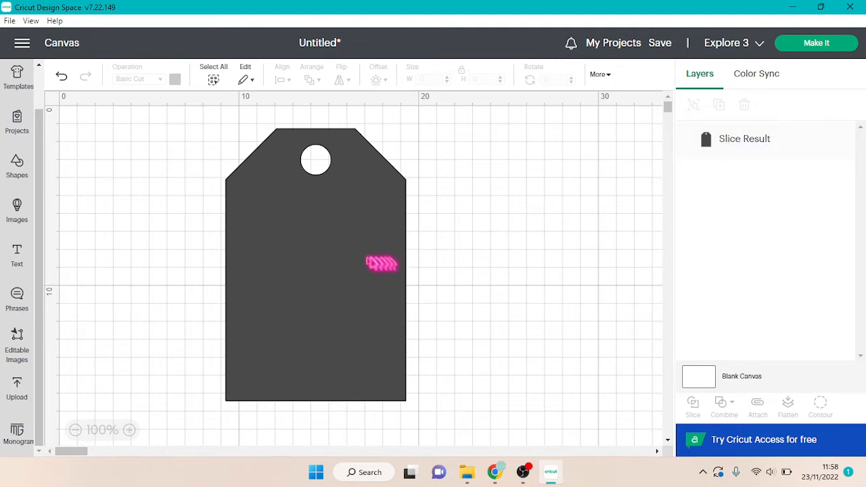
Step: Shift the holed tag aside, duplicate it, and place the copy beside the original
left_click_drag(328, 265, 271, 274)
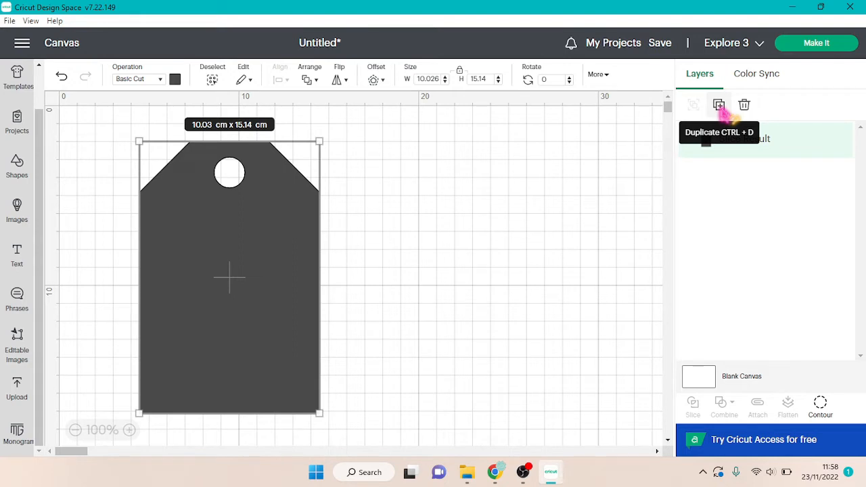
left_click(719, 106)
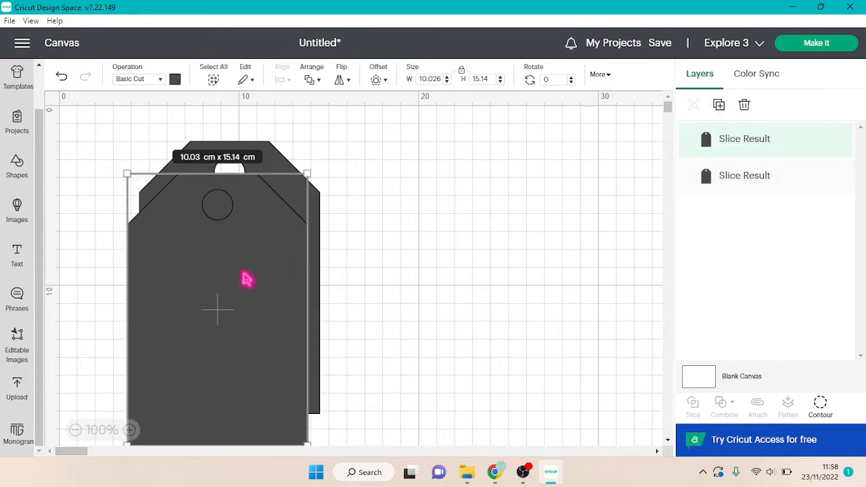
left_click_drag(243, 278, 462, 248)
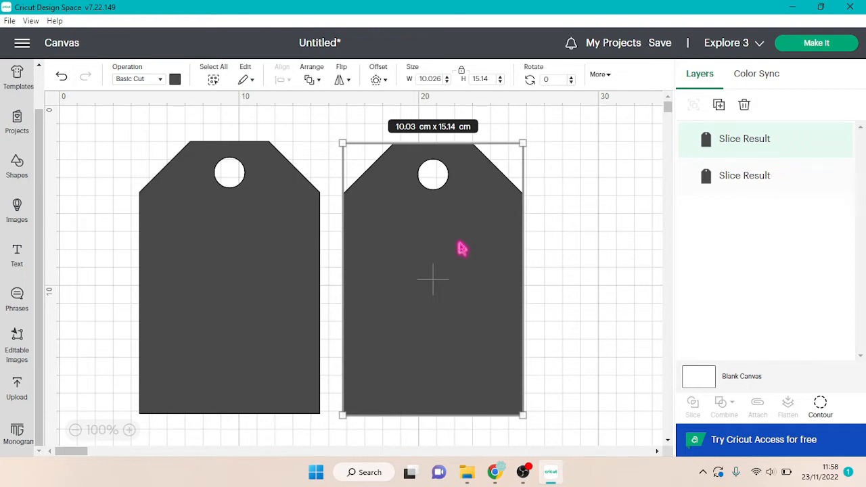
Step: Change the duplicate tag's material color to medium green
left_click(174, 83)
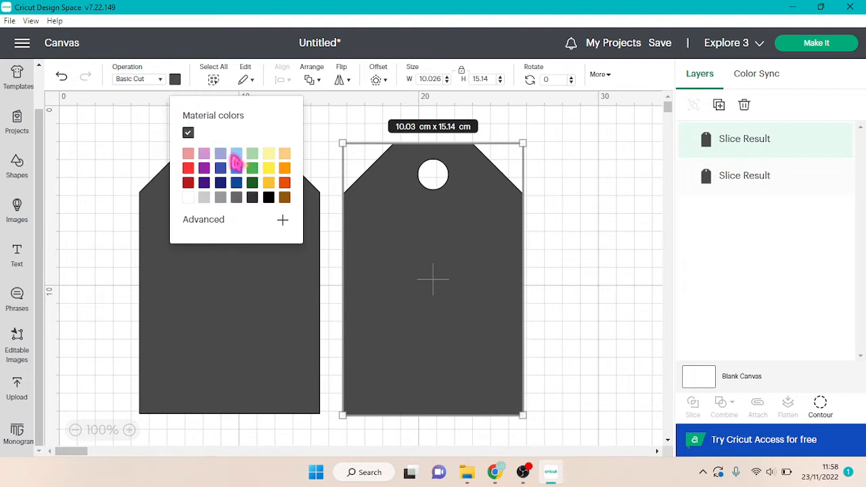
left_click(252, 170)
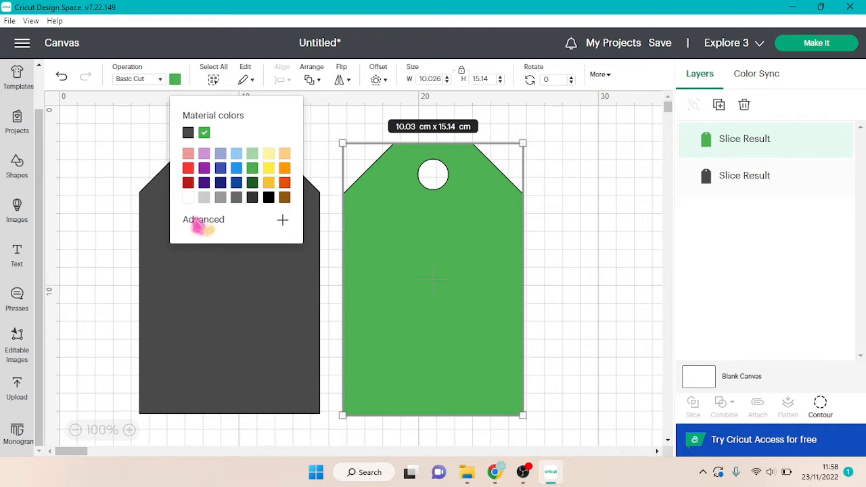
Step: Change the dark grey tag's material color to bright red
left_click(161, 266)
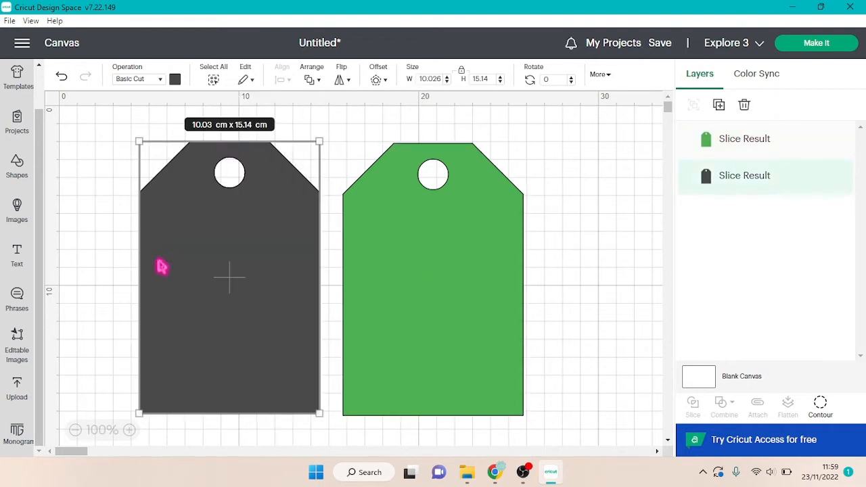
left_click(176, 80)
left_click(175, 79)
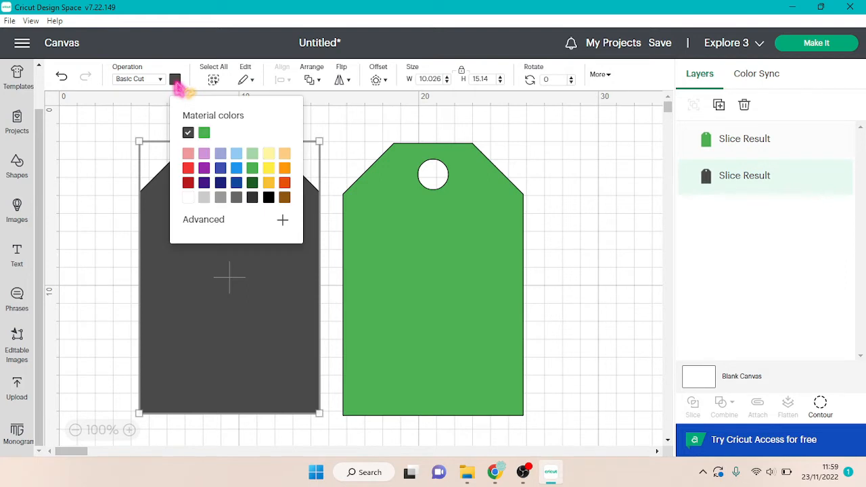
left_click(188, 170)
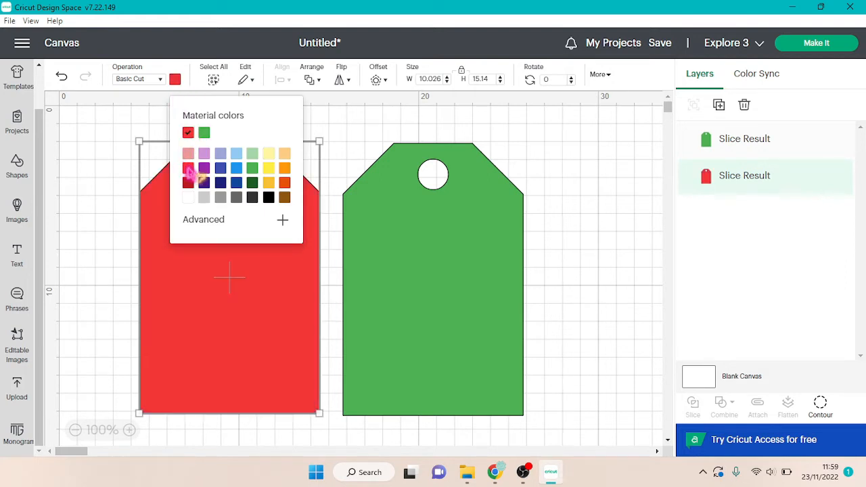
left_click(113, 224)
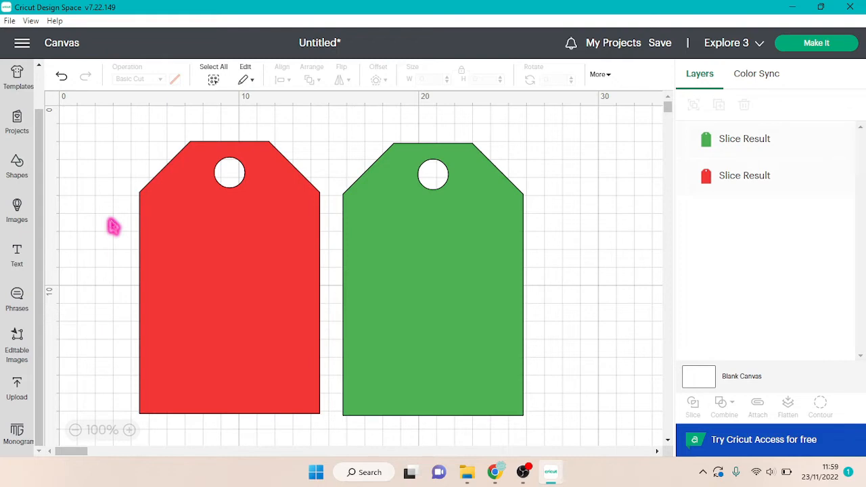
Step: Search the image library for "snowflake"
left_click(17, 210)
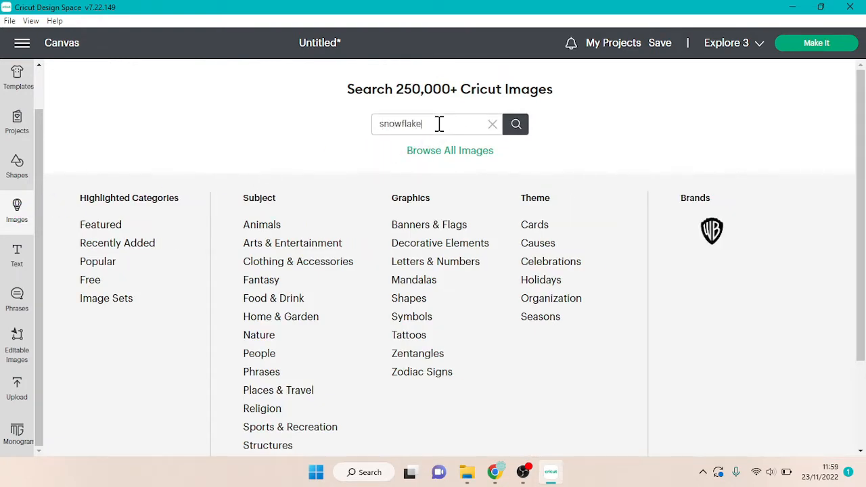
left_click(439, 124)
type("snowflake")
key("Return")
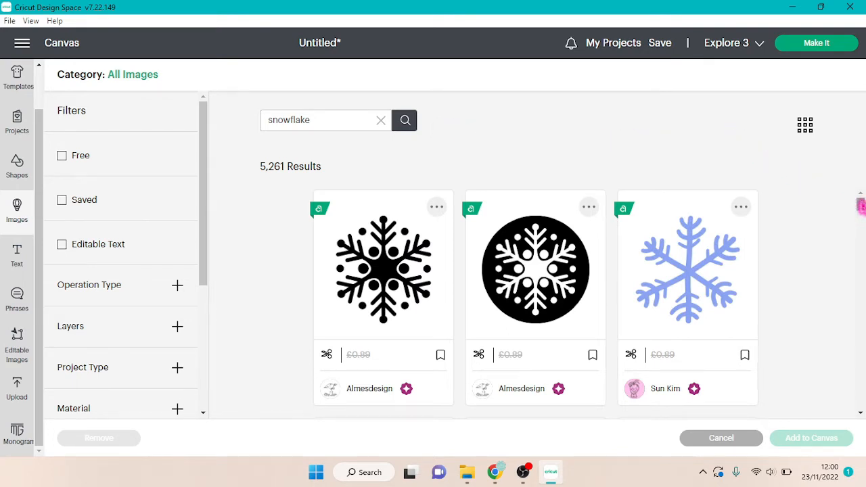
Step: Add three snowflake images to the canvas: the black dotted one, the black one with diamond cutouts, and the solid blue-grey one
scroll(862, 206, "down", 1)
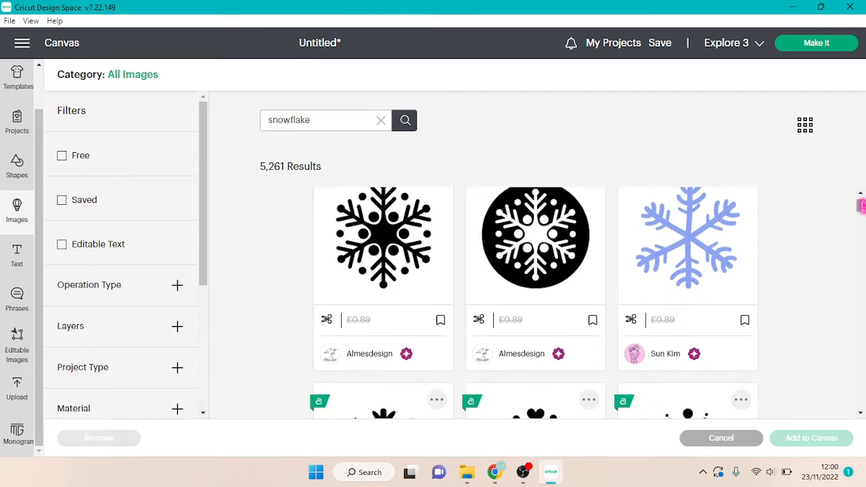
left_click(381, 238)
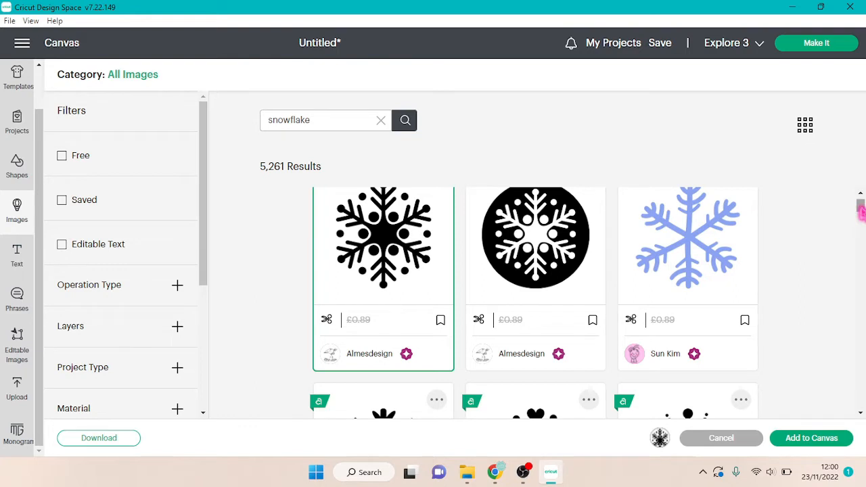
left_click_drag(861, 211, 862, 225)
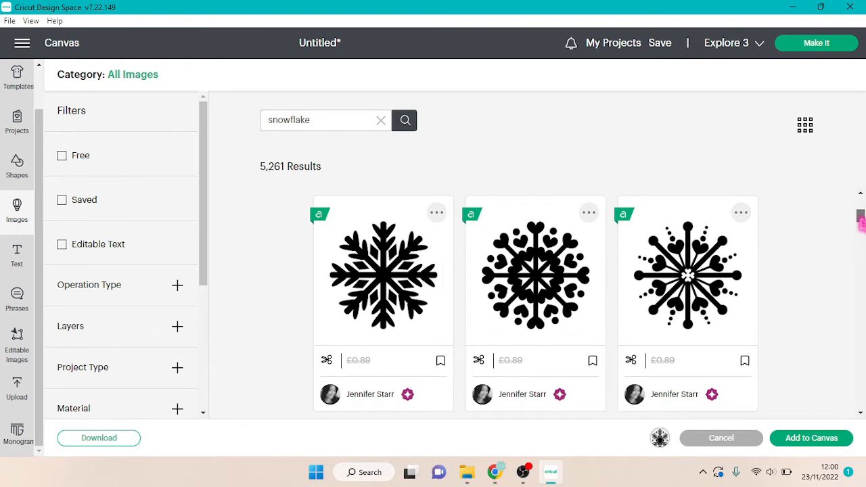
left_click(407, 278)
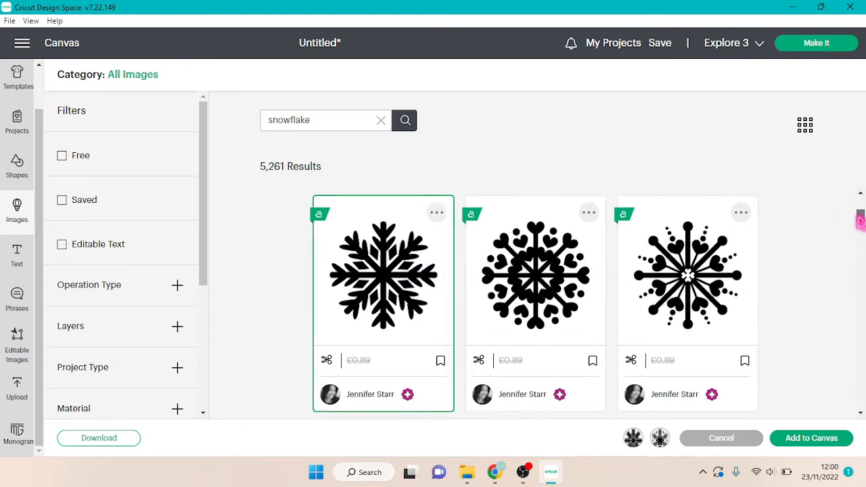
left_click_drag(861, 221, 862, 350)
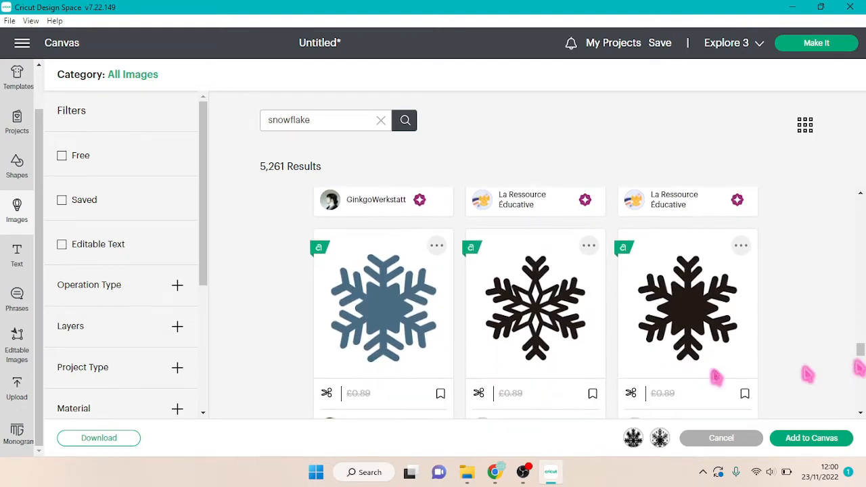
left_click(401, 311)
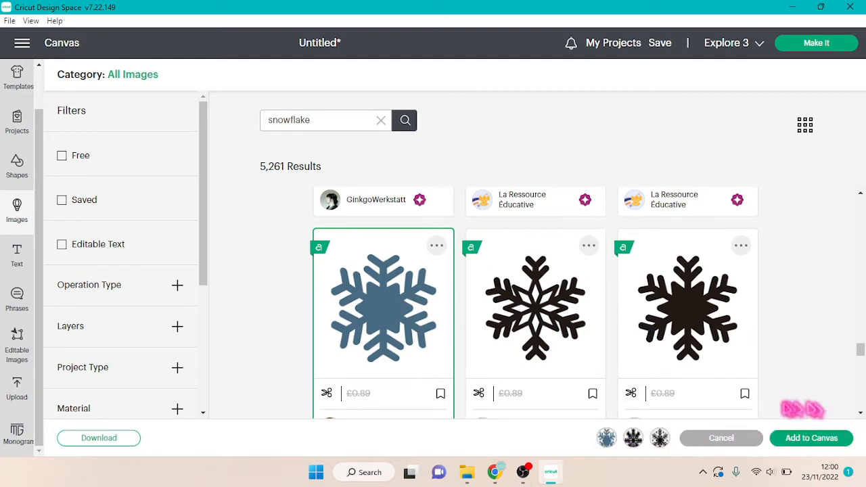
left_click(809, 441)
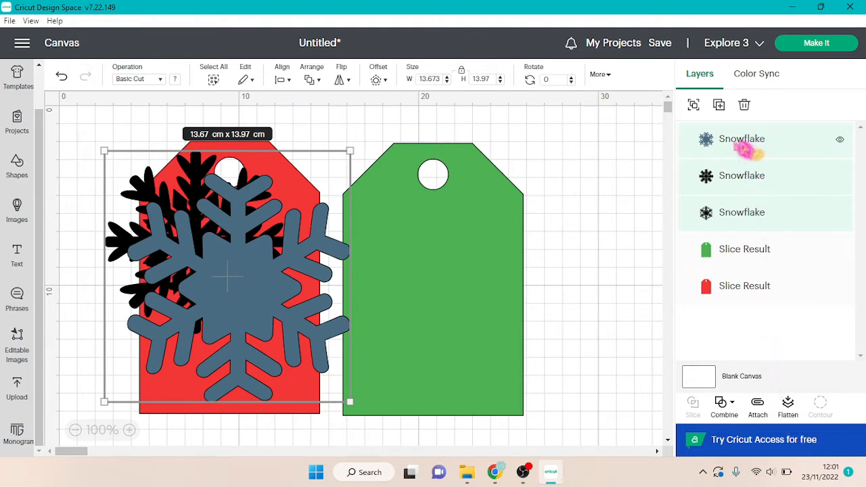
Step: Shrink the blue-grey snowflake to about 6.94 × 7.1 cm and move it to the empty canvas beside the green tag
left_click(599, 174)
left_click(234, 277)
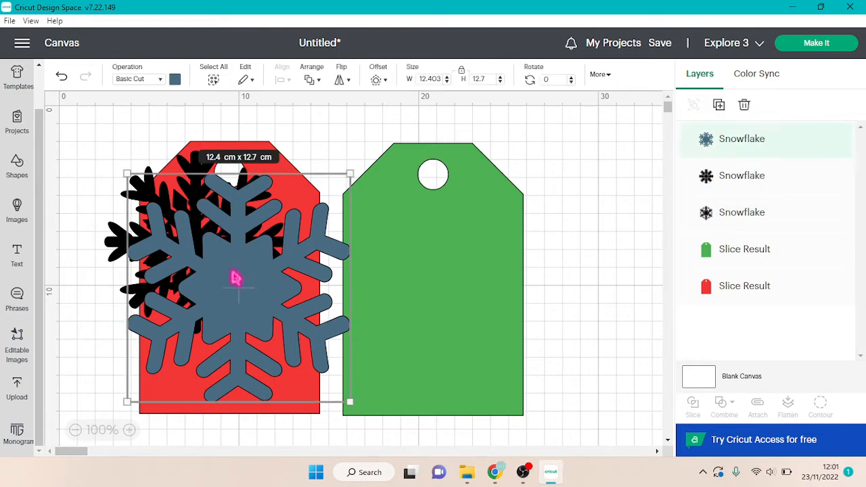
left_click_drag(236, 277, 501, 230)
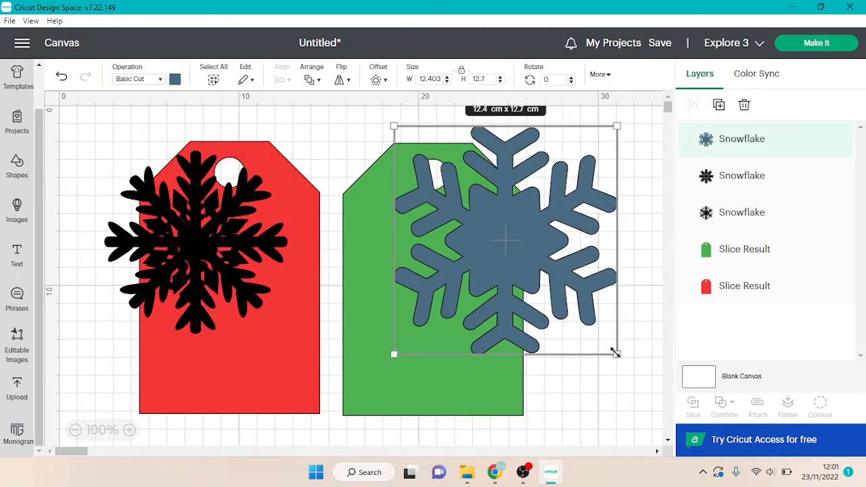
left_click_drag(616, 353, 518, 254)
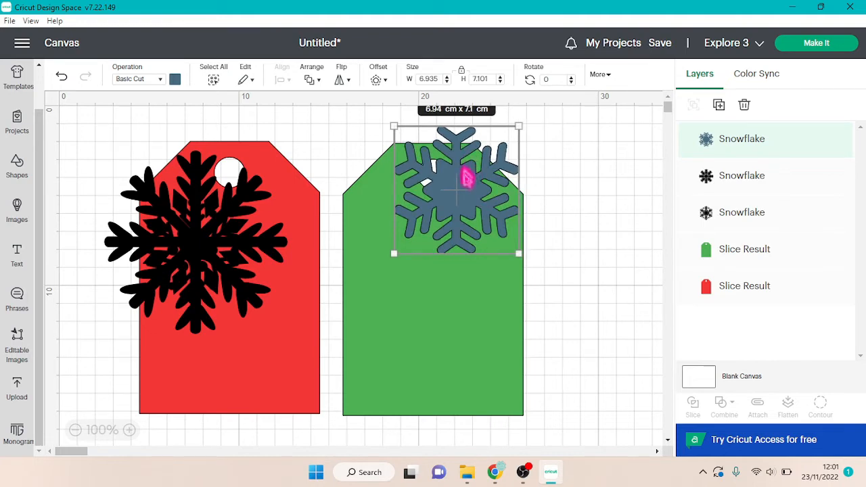
left_click_drag(467, 178, 600, 174)
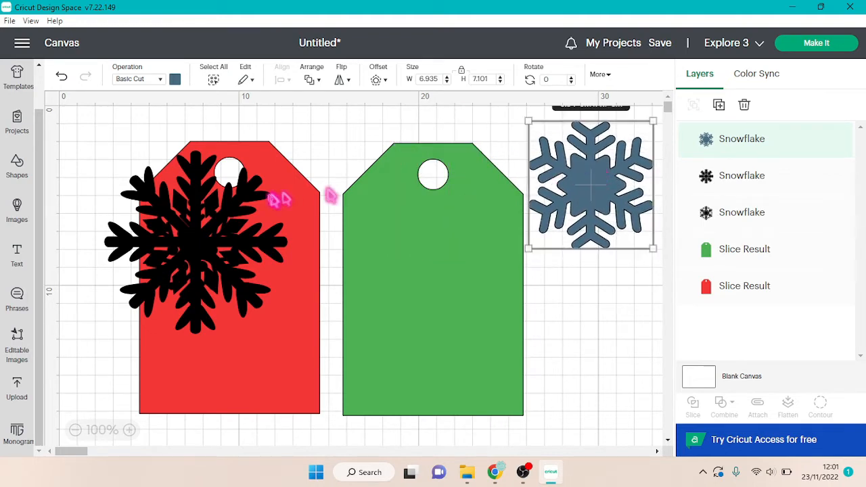
Step: Shrink the diamond-cutout black snowflake to about 7.37 cm square and place it below the blue-grey snowflake
left_click(184, 246)
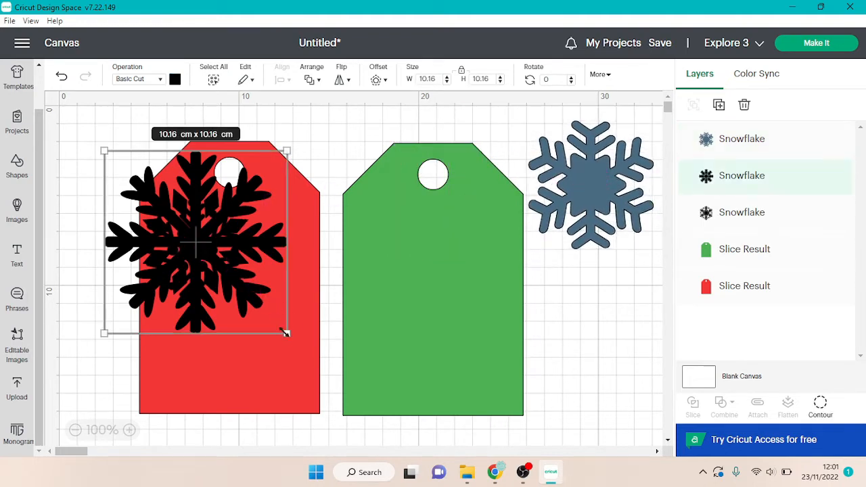
left_click_drag(286, 333, 237, 284)
left_click_drag(190, 228, 580, 342)
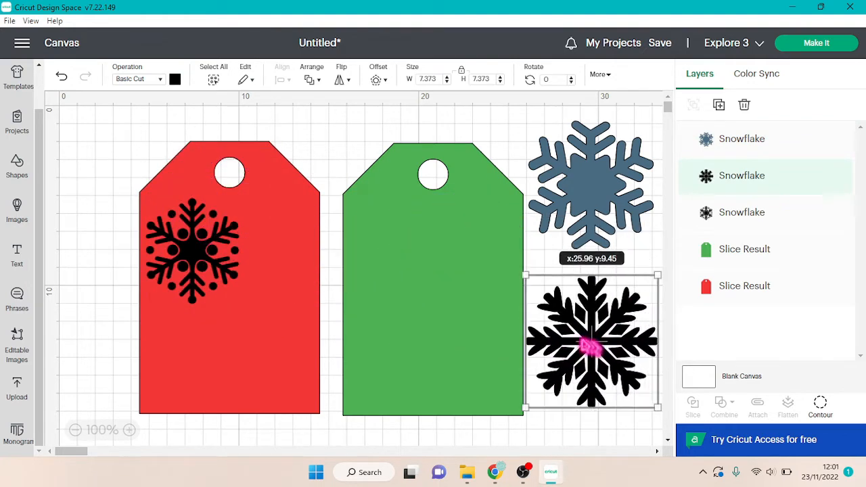
Step: Enlarge the dotted black snowflake to about 8.5 × 9.65 cm and position it below the red tag's hole
left_click(196, 251)
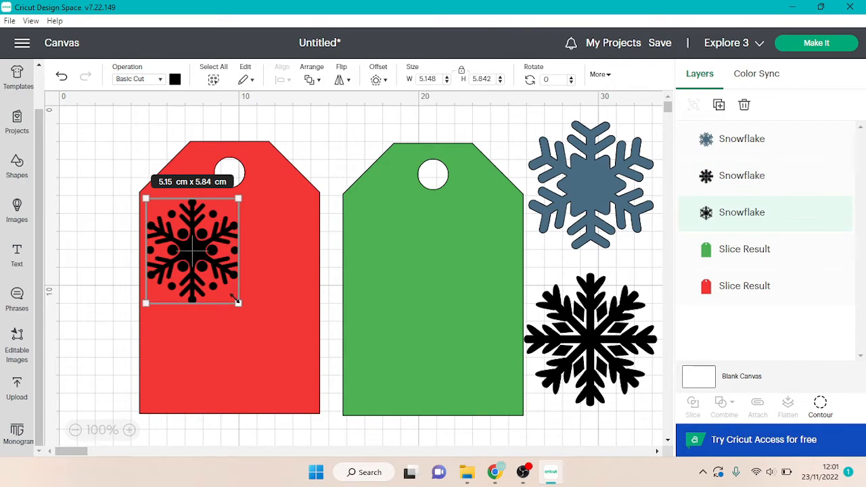
left_click_drag(235, 299, 300, 350)
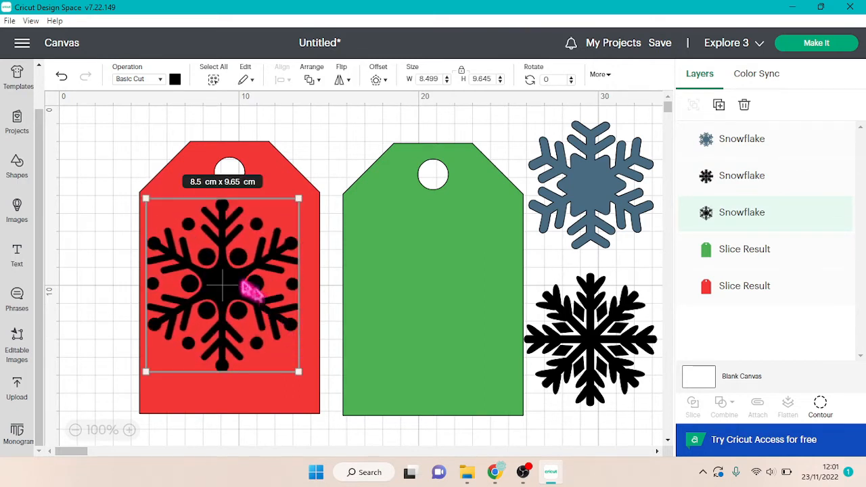
left_click_drag(249, 290, 253, 299)
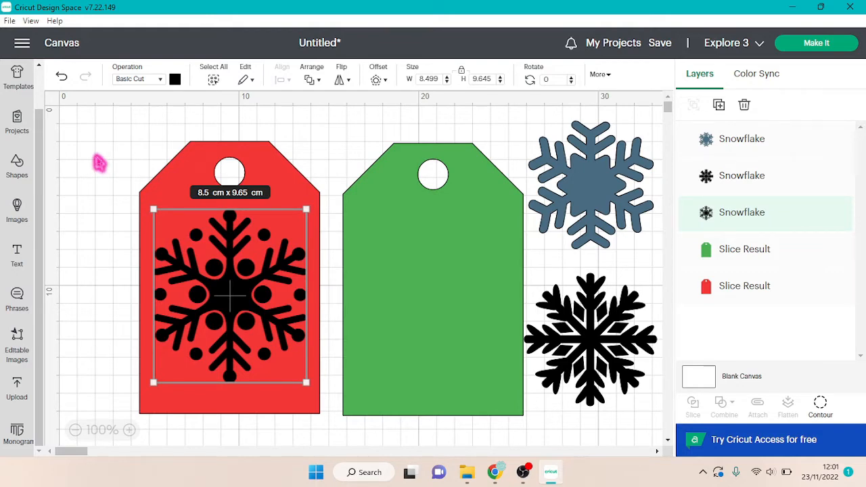
Step: Delete both black snowflakes, keeping only the blue-grey one
key("Delete")
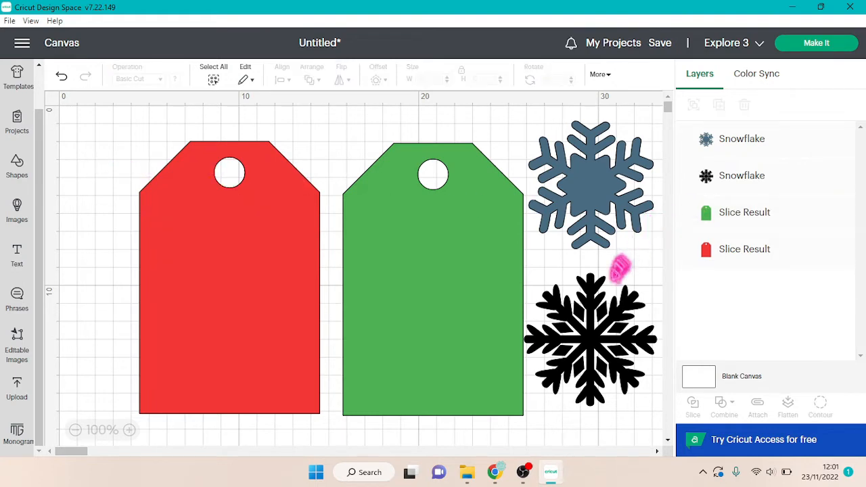
left_click(598, 322)
key("Delete")
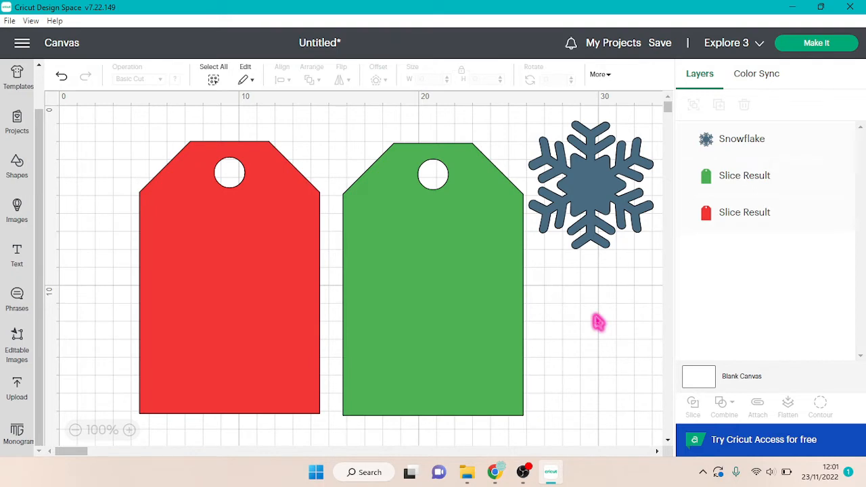
Step: Place the blue-grey snowflake on the lower part of the red tag and enlarge it to about 7.99 × 8.18 cm
left_click_drag(600, 187, 232, 285)
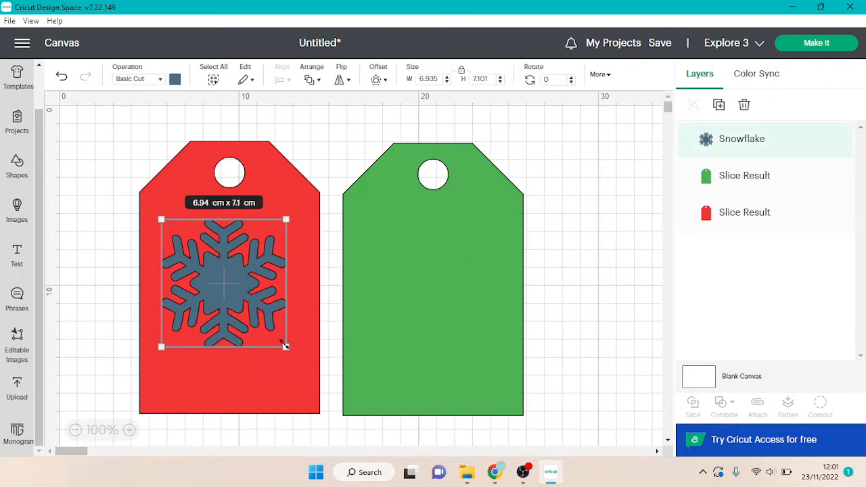
left_click_drag(286, 345, 308, 369)
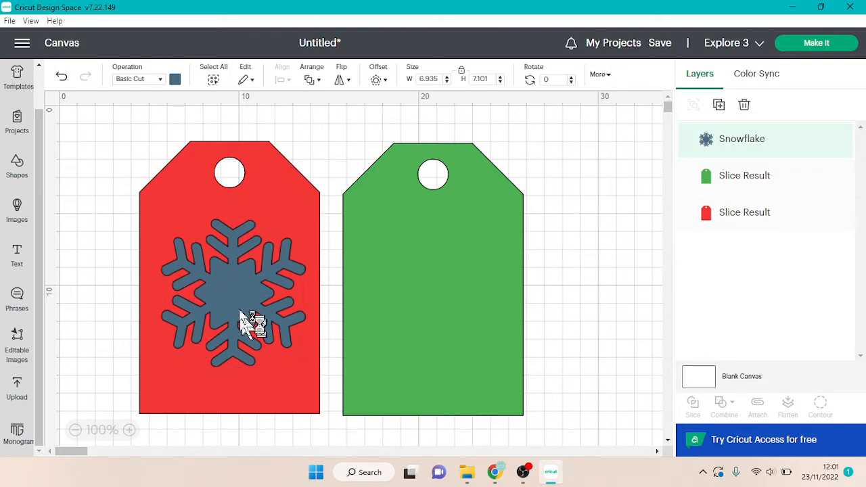
left_click_drag(238, 309, 233, 321)
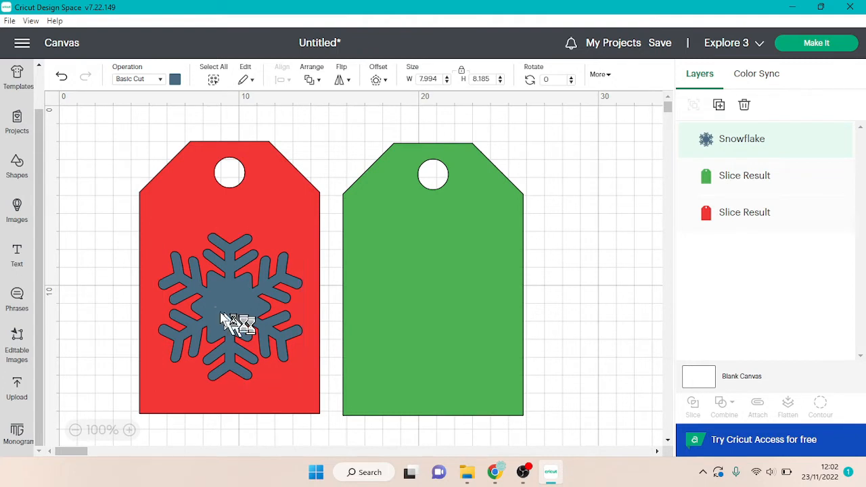
left_click(104, 179)
left_click_drag(240, 304, 223, 306)
left_click(98, 210)
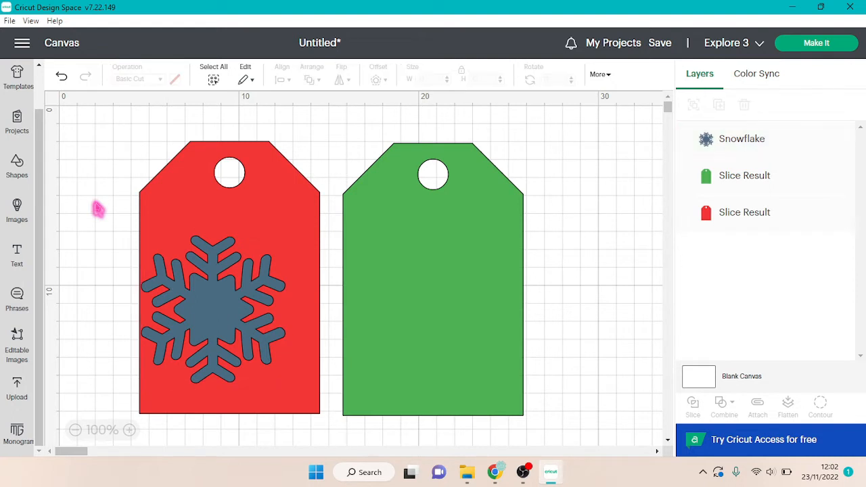
Step: Select the snowflake together with the red tag and center them horizontally, leaving both deselected
left_click_drag(95, 203, 194, 302)
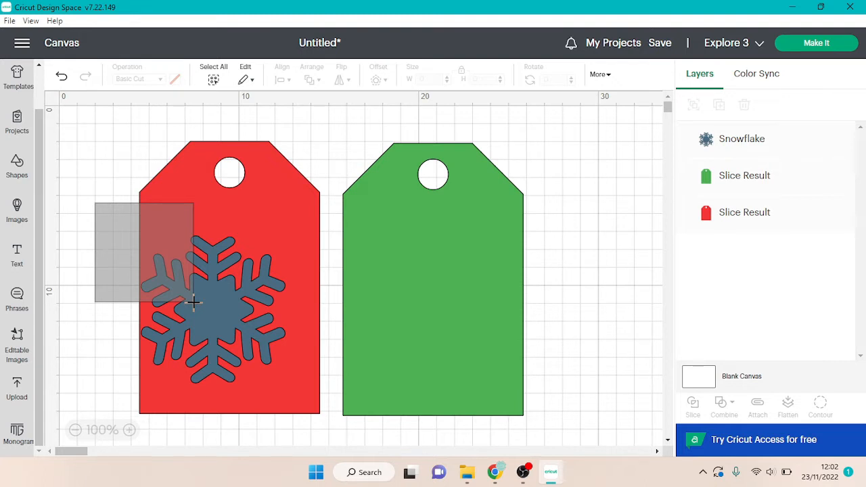
left_click_drag(193, 302, 196, 309)
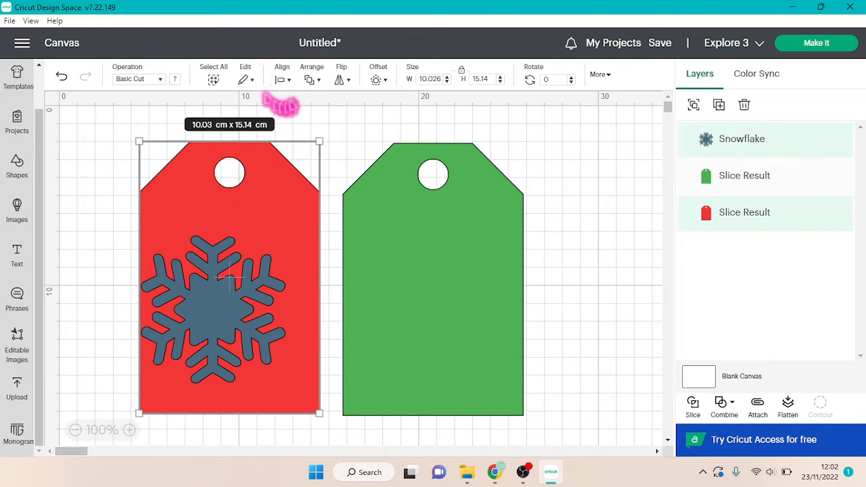
left_click(287, 82)
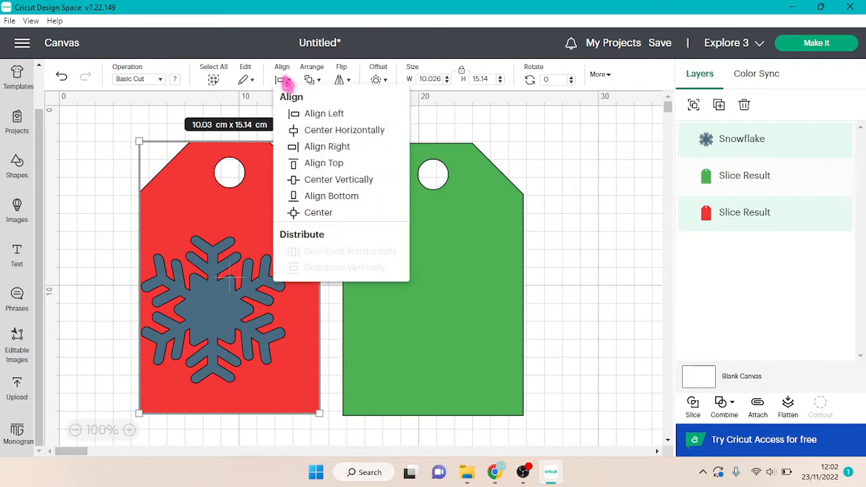
left_click(318, 130)
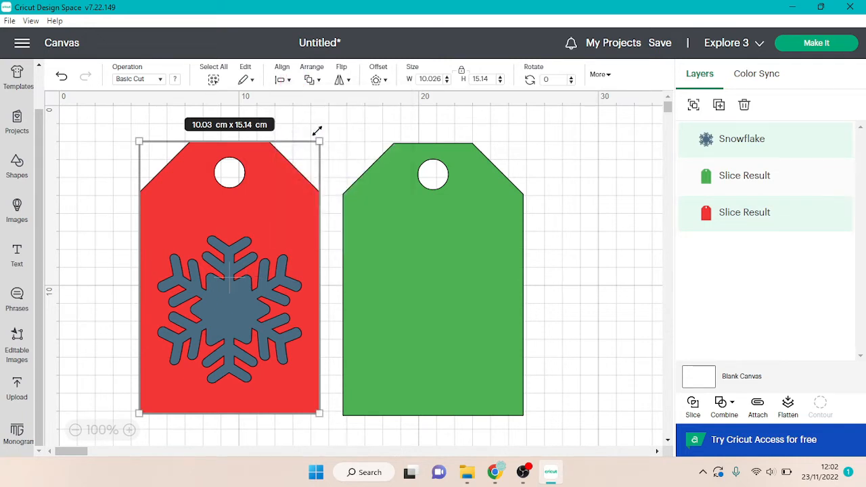
left_click(240, 323)
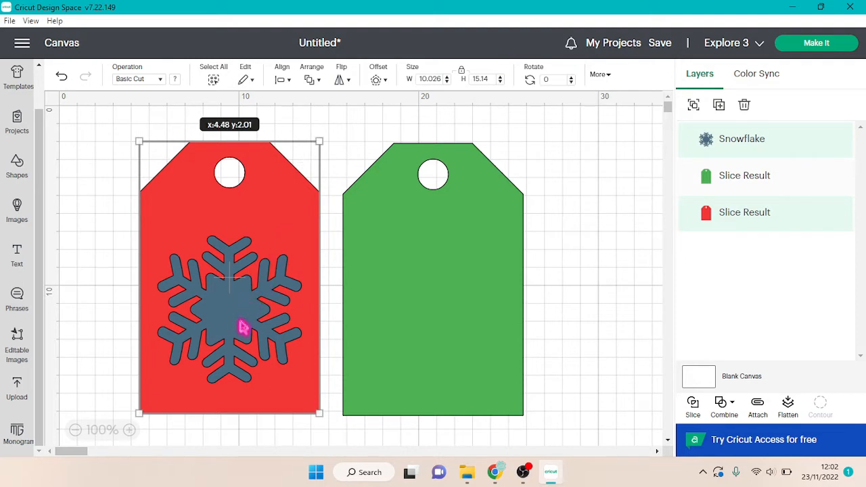
left_click(112, 271)
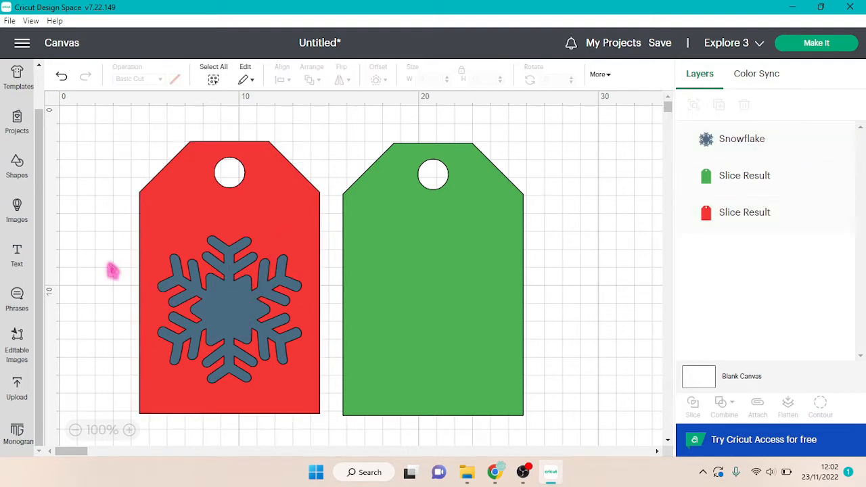
Step: Nudge the blue-grey snowflake slightly upward on the red tag and leave it deselected
left_click(216, 308)
key("Up")
key("Up")
key("Up")
key("Up")
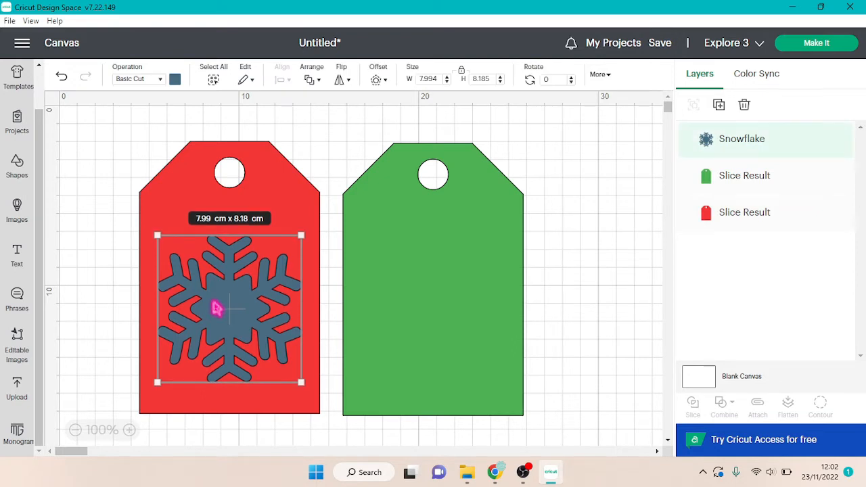
key("Up")
key("Up")
key("Up")
key("Up")
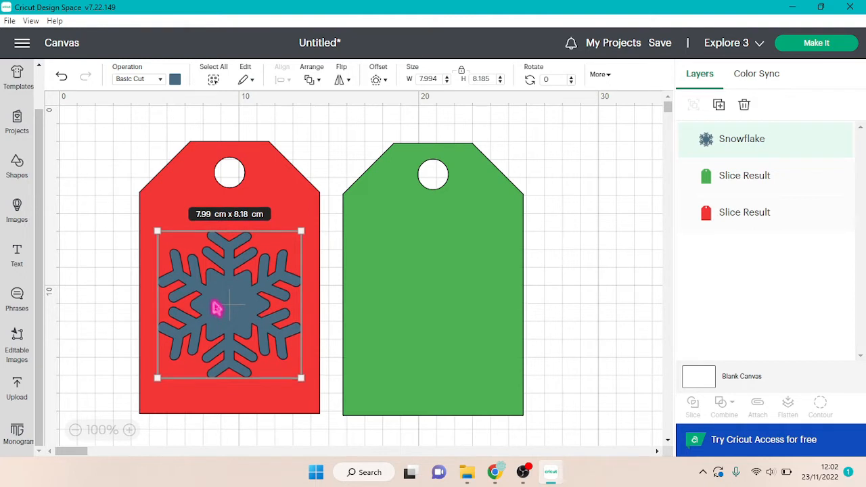
left_click(114, 293)
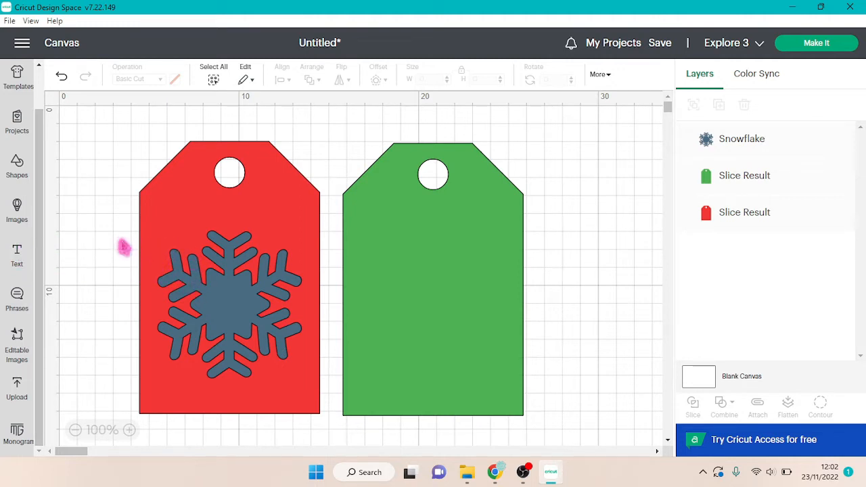
Step: Slice the snowflake out of the red tag and delete the leftover blue-grey and red snowflake pieces
left_click_drag(120, 241, 236, 347)
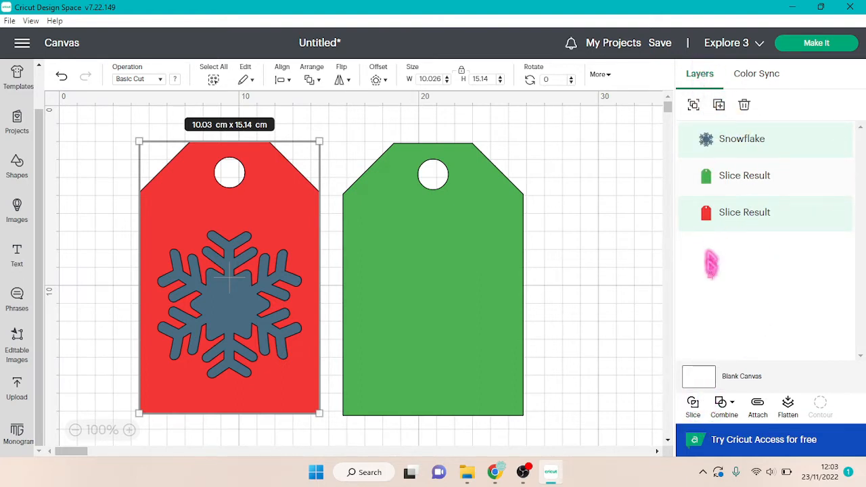
left_click(697, 407)
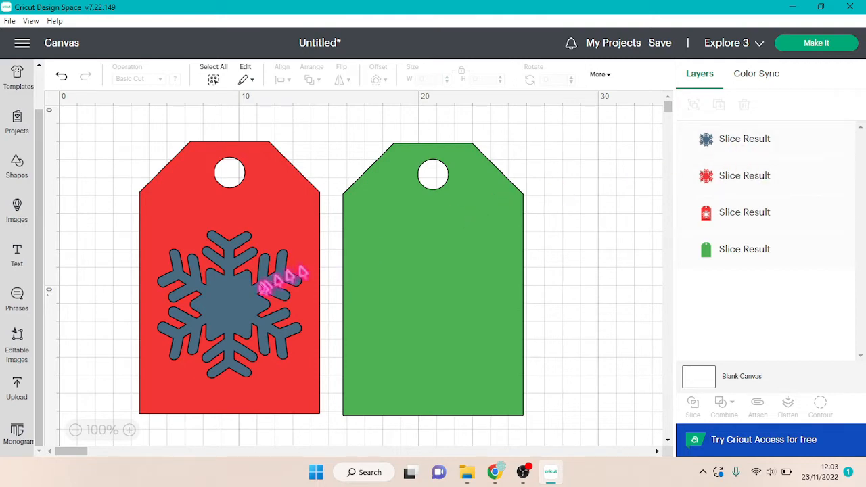
left_click_drag(233, 303, 556, 214)
key("Delete")
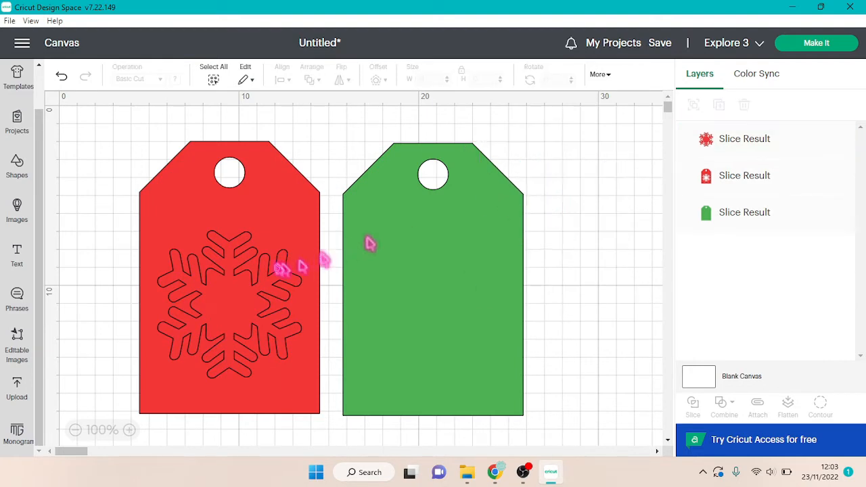
left_click_drag(232, 293, 586, 208)
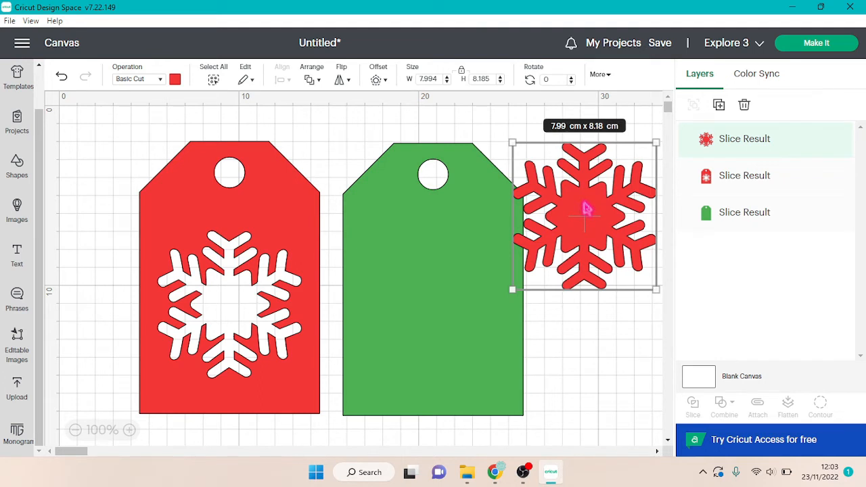
key("Delete")
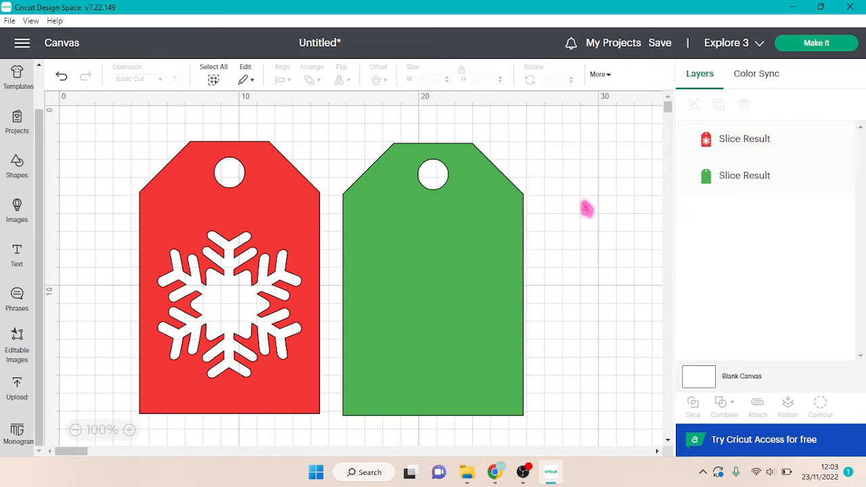
Step: Shift the red tag with the snowflake cut-out slightly down and to the left, leaving it deselected
left_click_drag(269, 219, 286, 235)
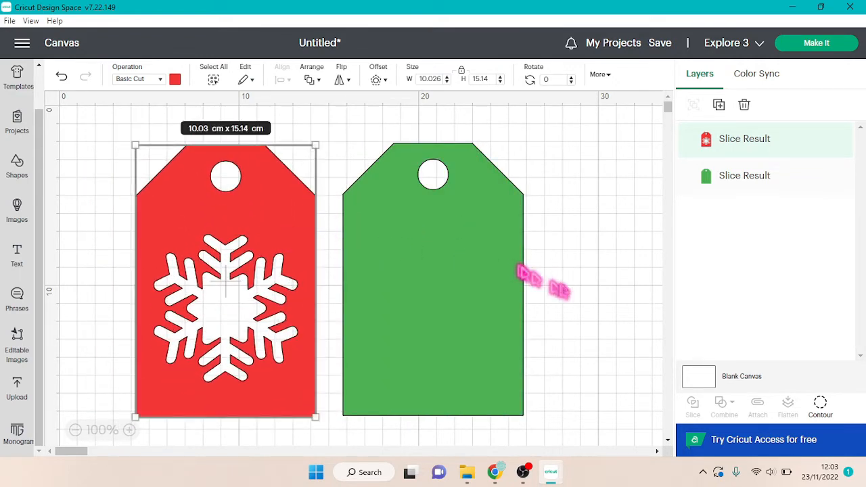
left_click(564, 290)
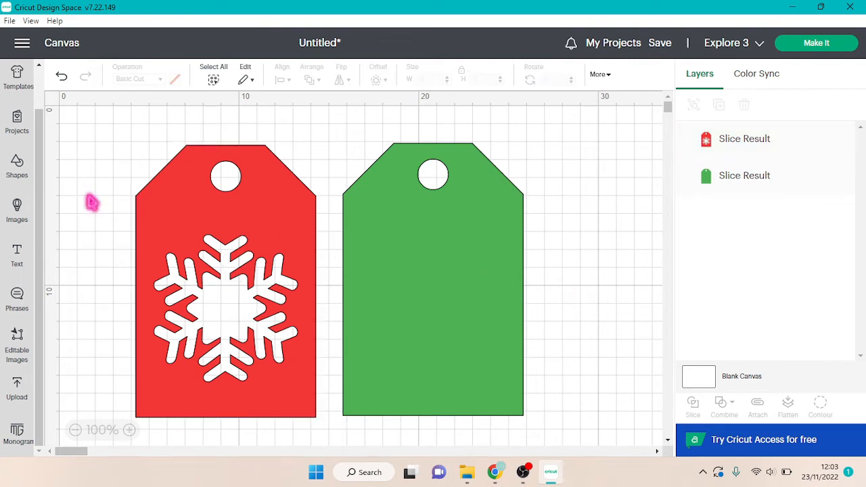
Step: Add the text "P", enlarge it to about 5 × 8.6 cm and place it on the green tag below the hole
left_click(17, 256)
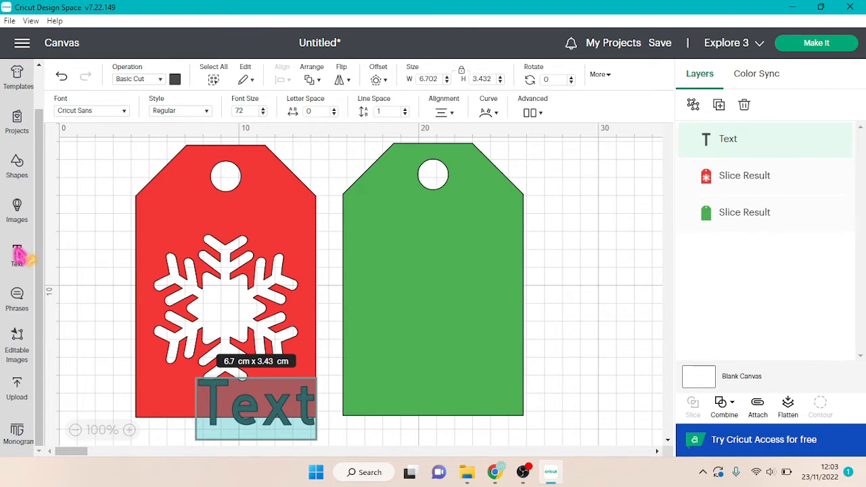
type("P")
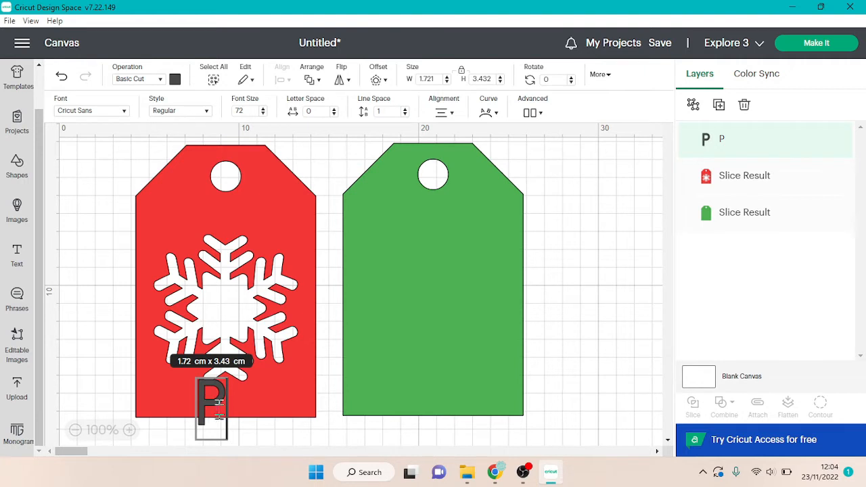
left_click(252, 429)
left_click_drag(212, 408, 490, 401)
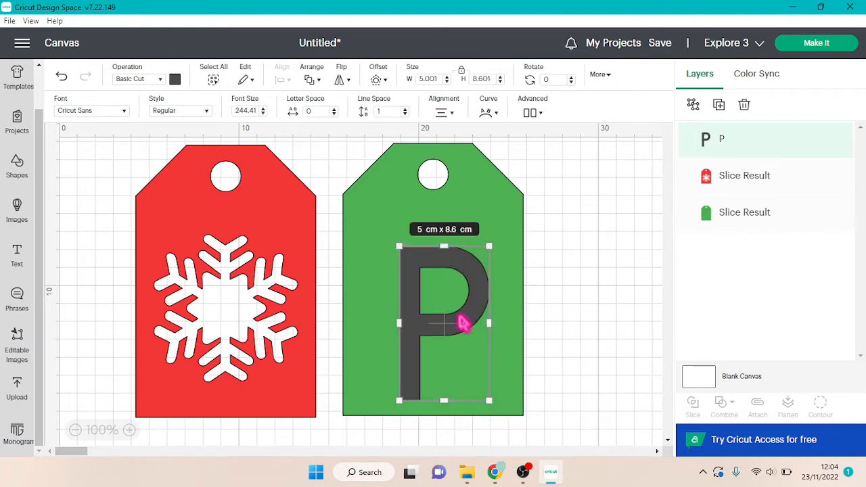
left_click_drag(464, 324, 453, 300)
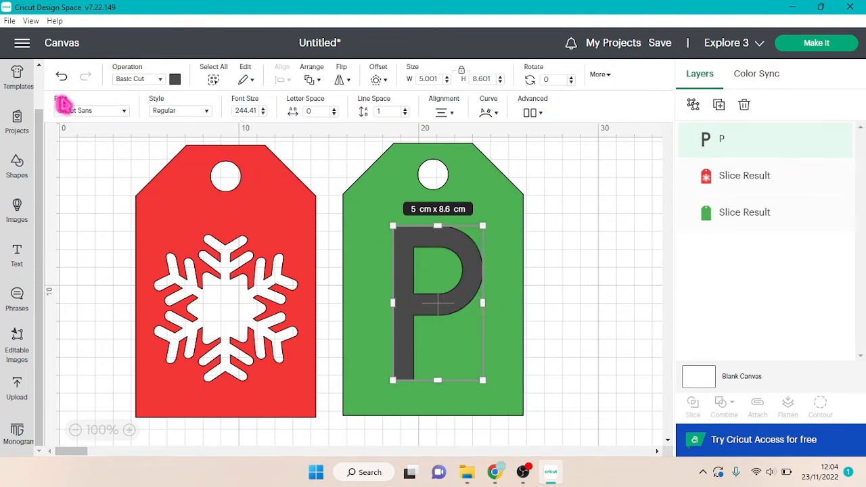
Step: Change the letter P to the Alyssa Stencil Script font and fit it onto the green tag at about 8.35 × 7.45 cm
left_click(126, 114)
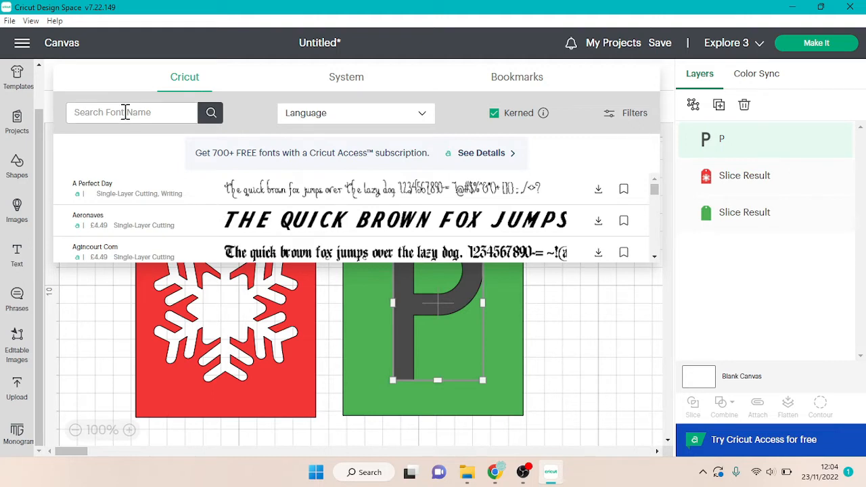
type("stencil")
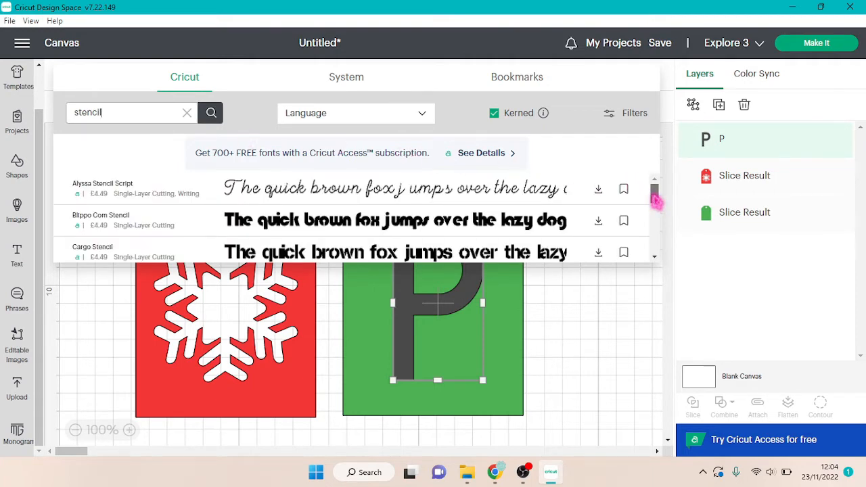
mouse_move(655, 200)
left_mouse_down()
mouse_move(664, 254)
mouse_move(656, 188)
left_mouse_up()
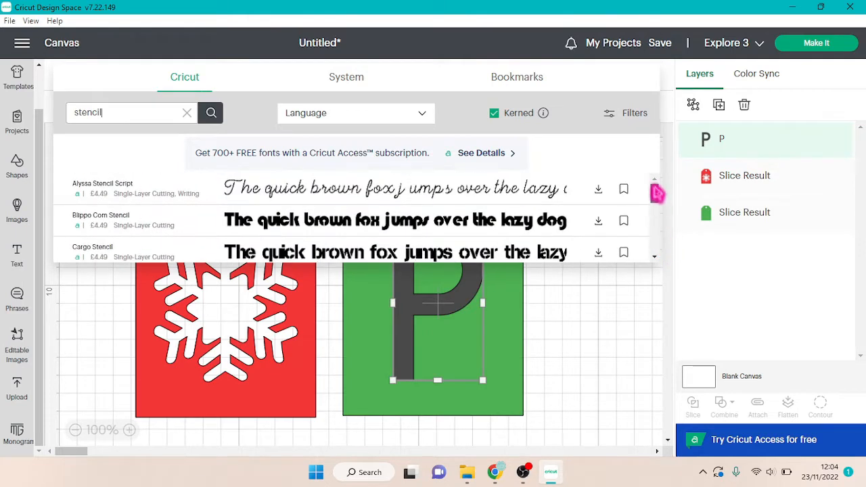
left_click(463, 195)
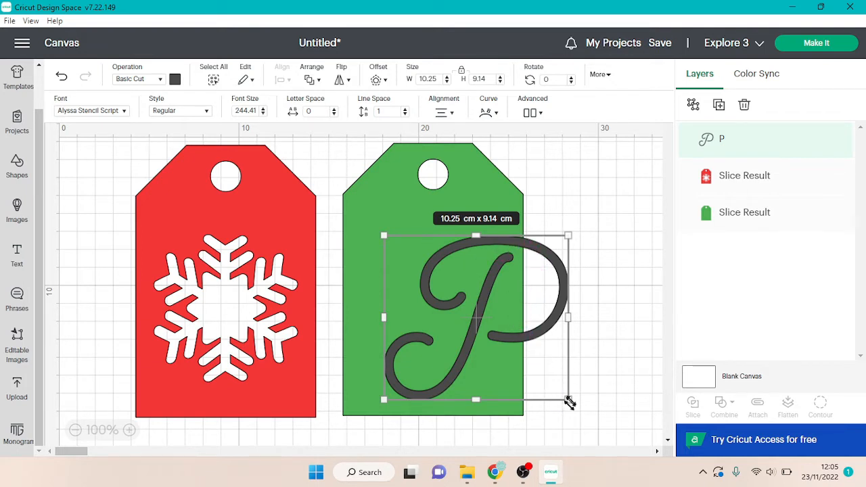
left_click_drag(568, 399, 501, 372)
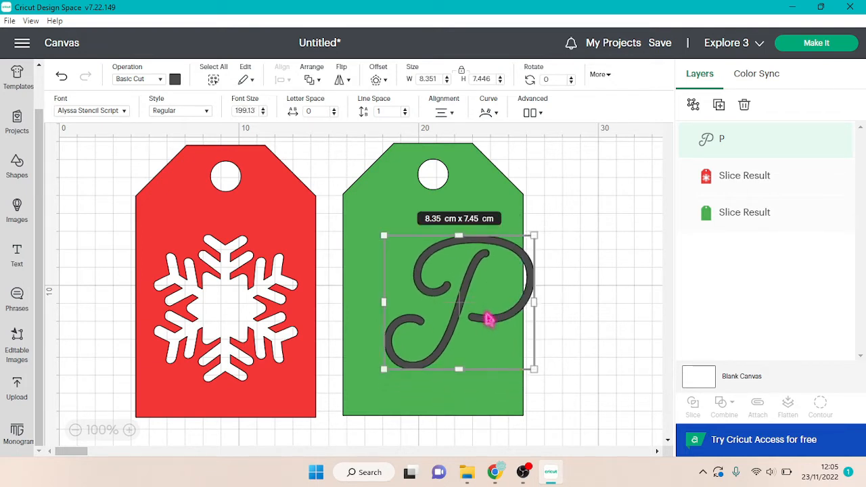
left_click_drag(489, 316, 464, 322)
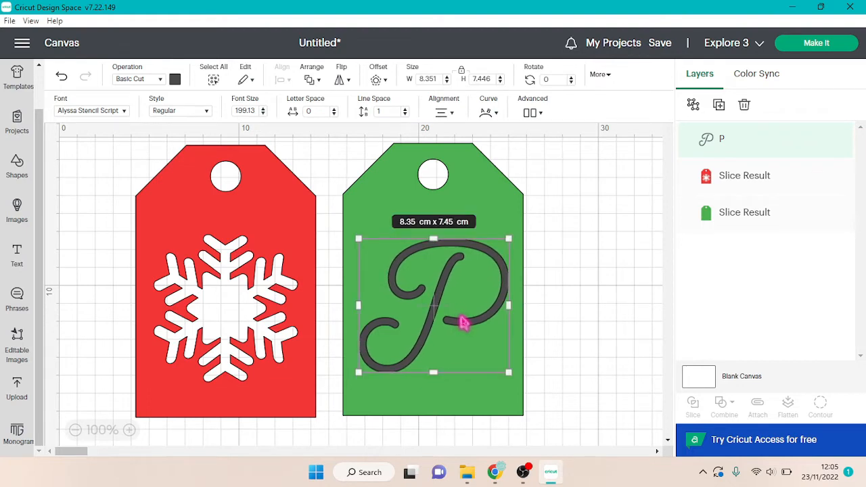
left_click(565, 316)
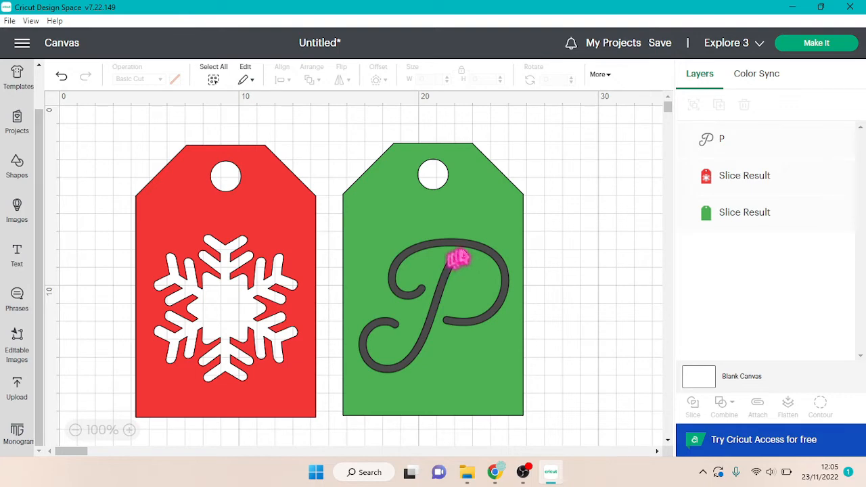
Step: Undo the letter's move, resize and font change, and delete the P from the green tag
left_click(61, 77)
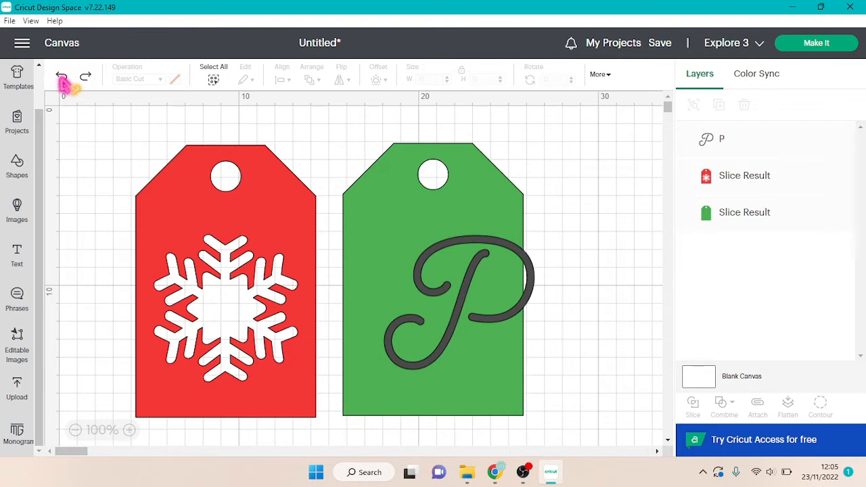
left_click(61, 78)
left_click(62, 77)
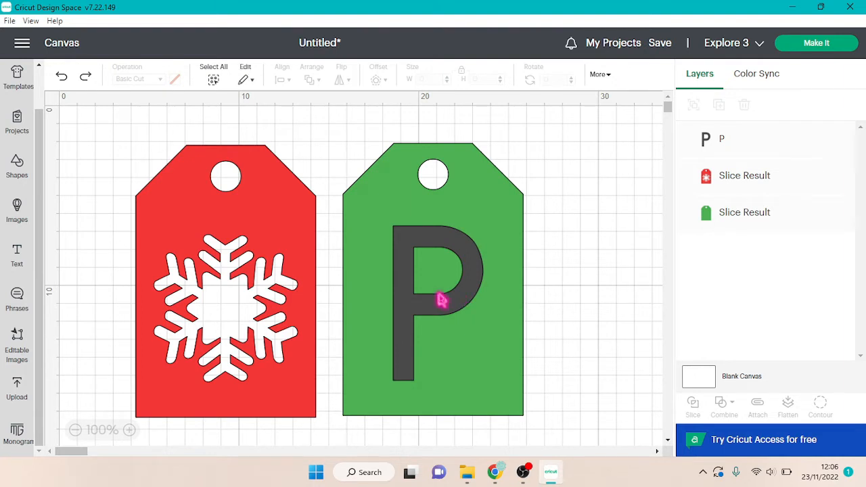
left_click(442, 301)
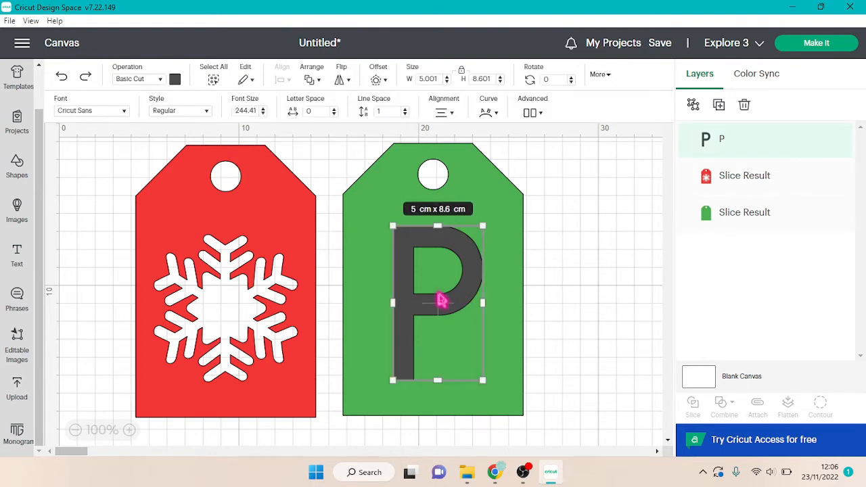
key("Delete")
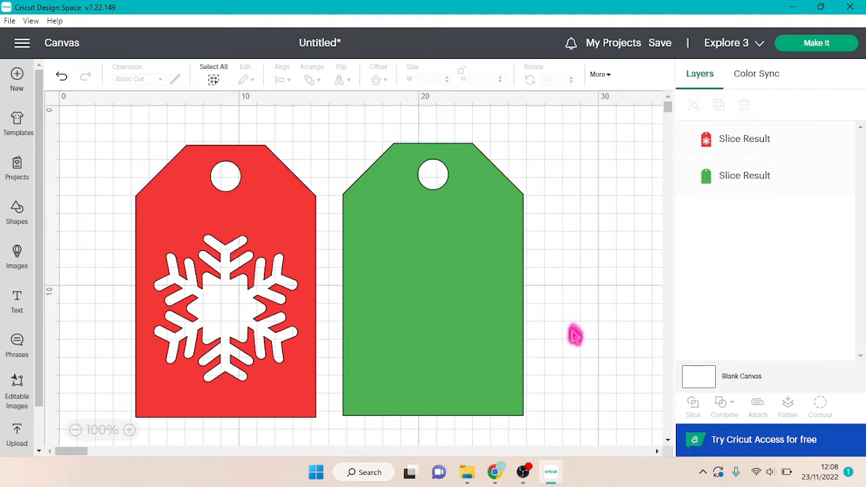
Step: Select both tags together and set their overall height to 10 cm with proportions locked, leaving them deselected
left_click_drag(548, 401, 119, 202)
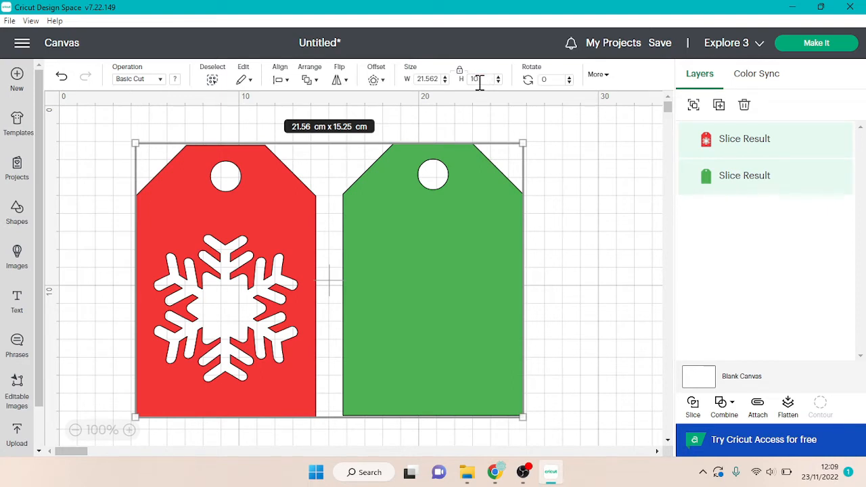
key("Return")
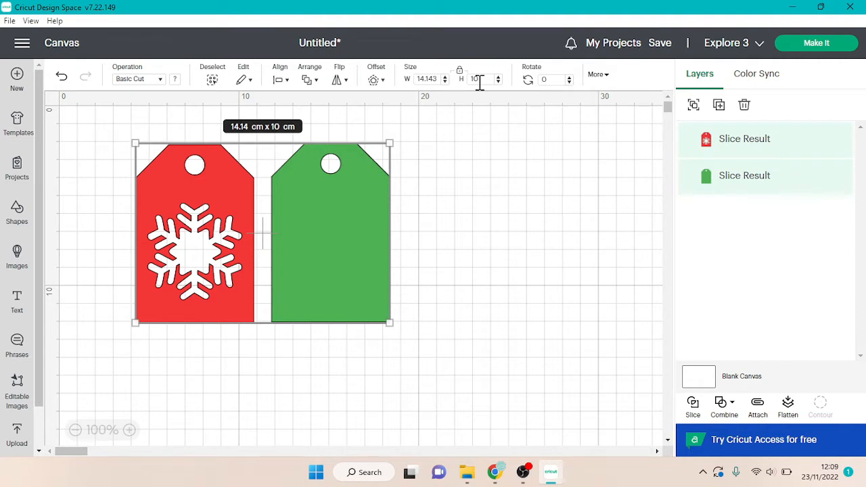
left_click(521, 196)
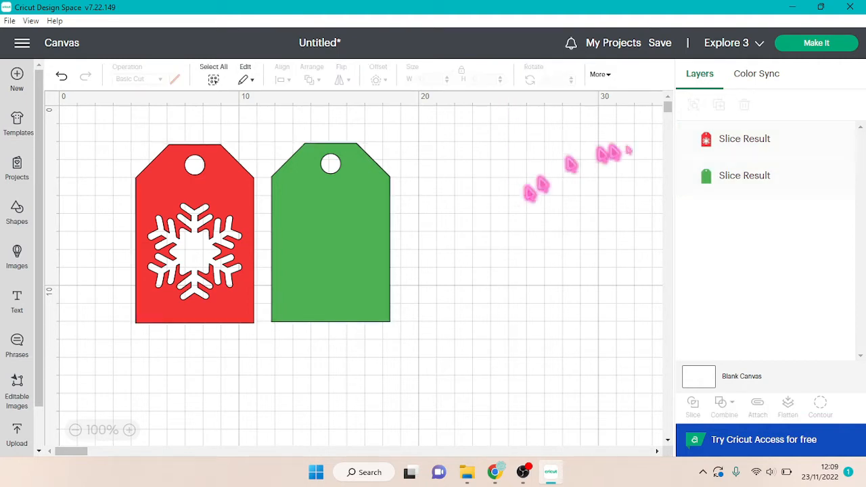
Step: Prepare the project for cutting on a 30.5 cm x 30.5 cm mat and apply 5 project copies
left_click(807, 53)
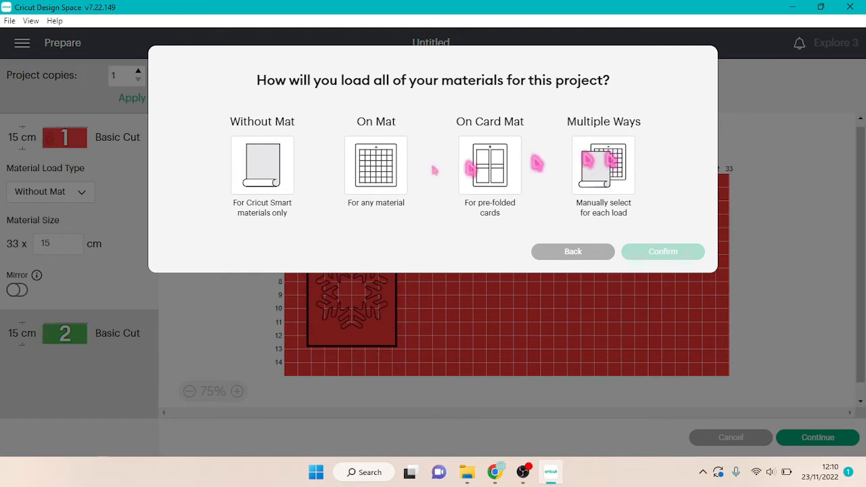
left_click(380, 158)
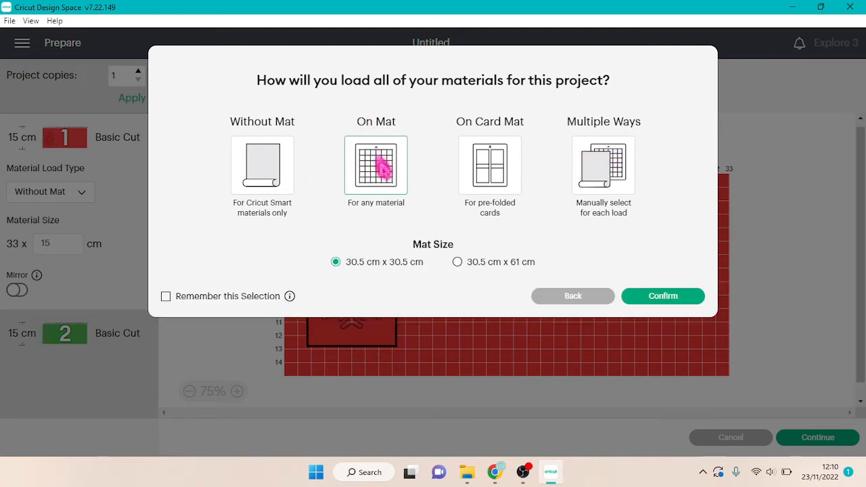
left_click(664, 300)
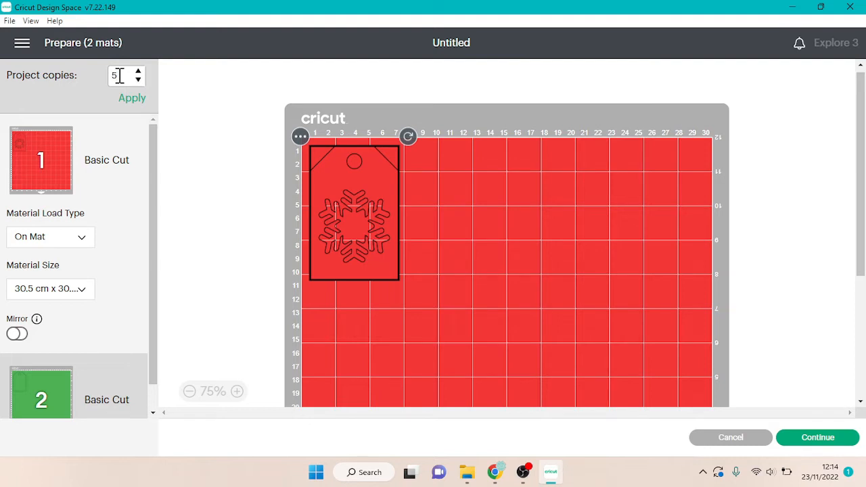
left_click(116, 76)
left_click(130, 99)
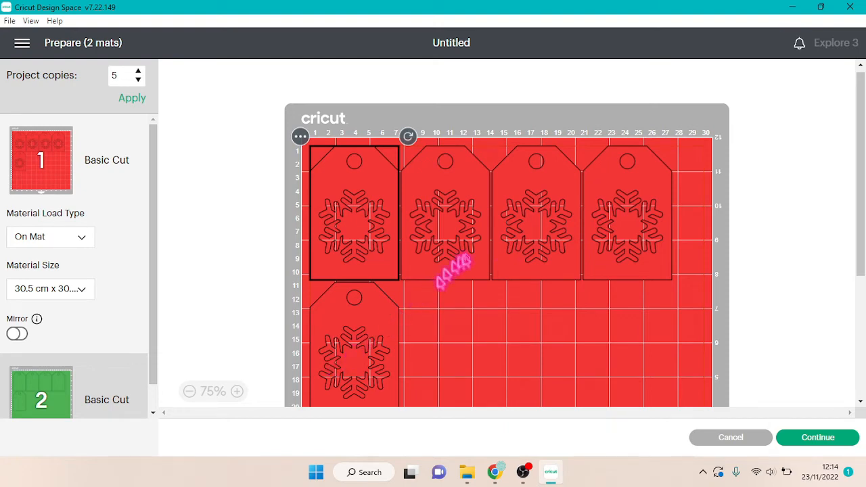
Step: Move the fourth red tag down beside the fifth, rotate it slightly, and reposition it near the mat's upper-right corner
left_click(617, 246)
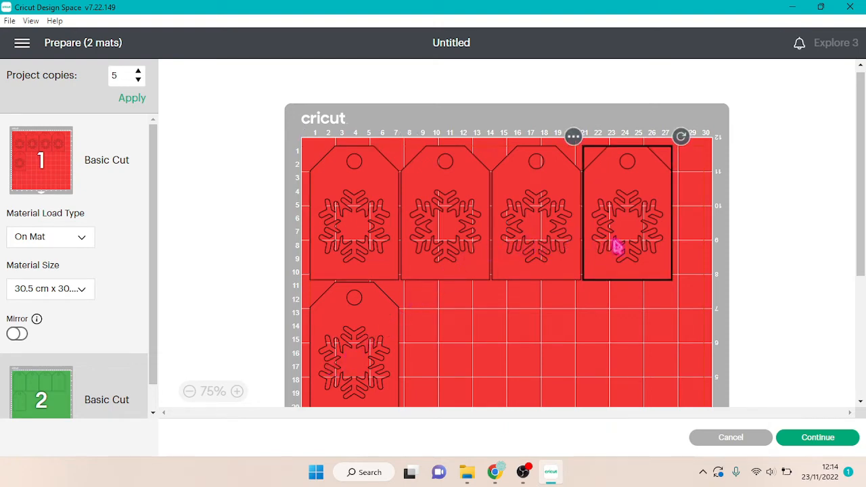
left_click_drag(616, 246, 459, 356)
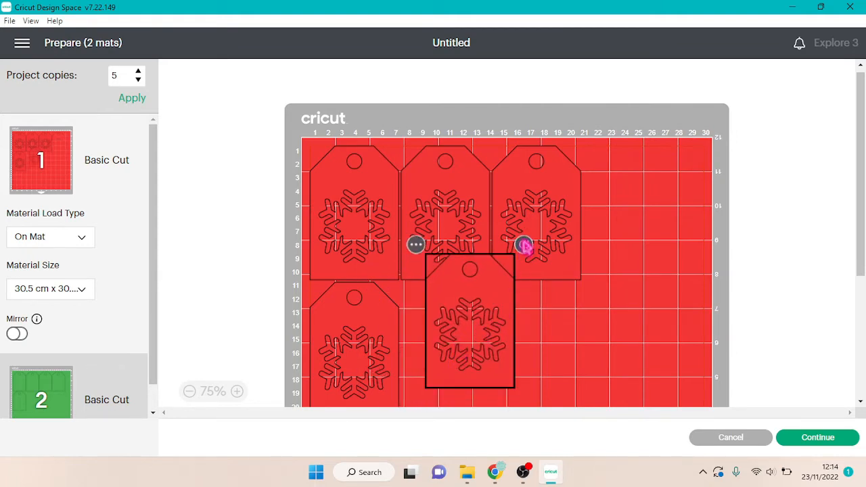
mouse_move(525, 245)
left_mouse_down()
mouse_move(586, 319)
mouse_move(590, 354)
mouse_move(520, 251)
left_mouse_up()
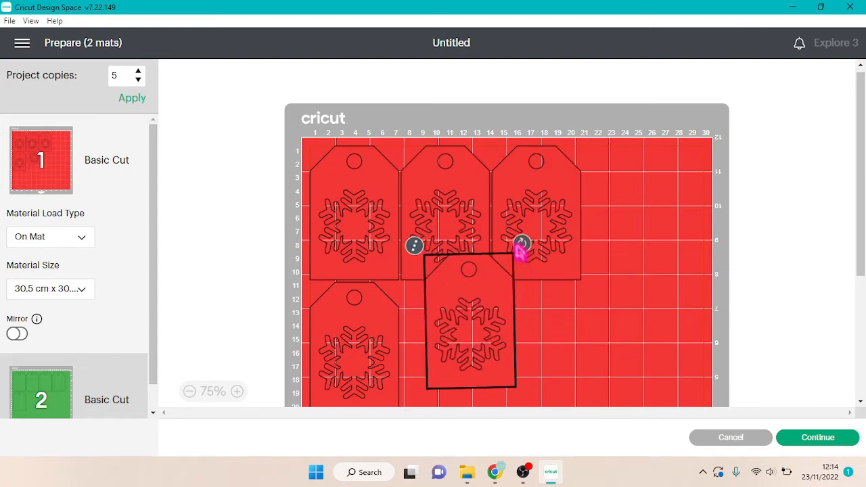
left_click_drag(469, 343, 660, 206)
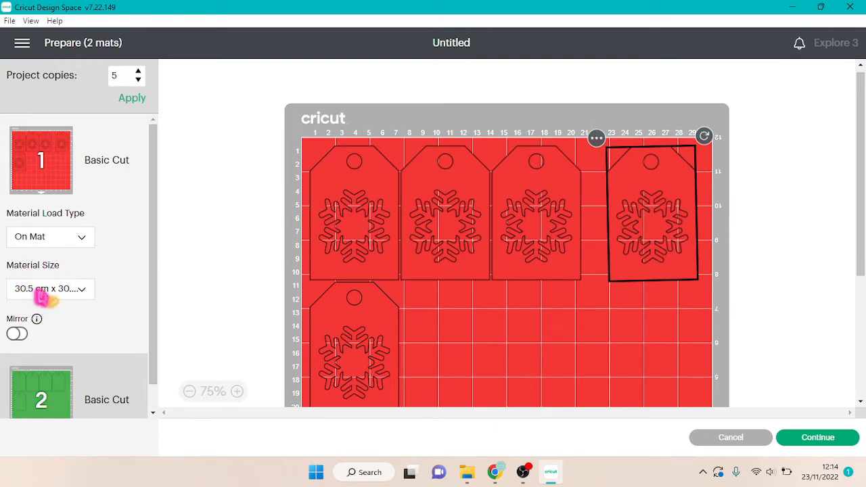
Step: Set the red mat's material size to 21 cm x 29.7 cm (A4) and review how the five tags are arranged
left_click(83, 290)
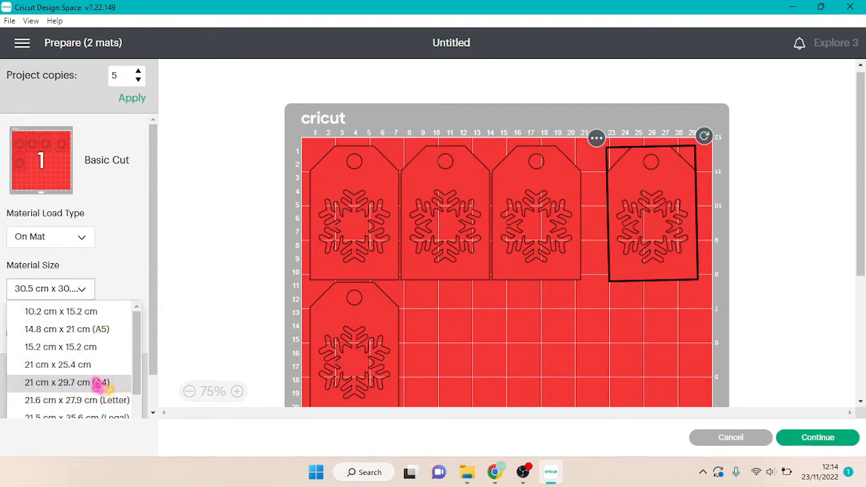
left_click(88, 384)
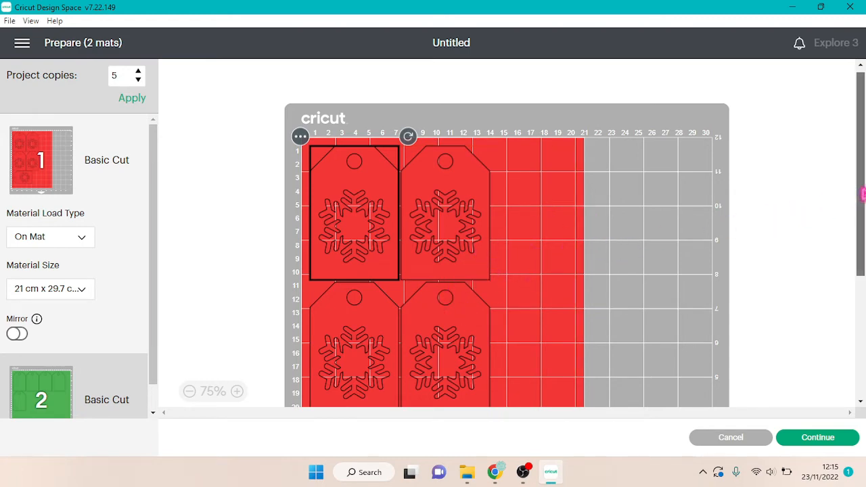
scroll(861, 191, "down", 3)
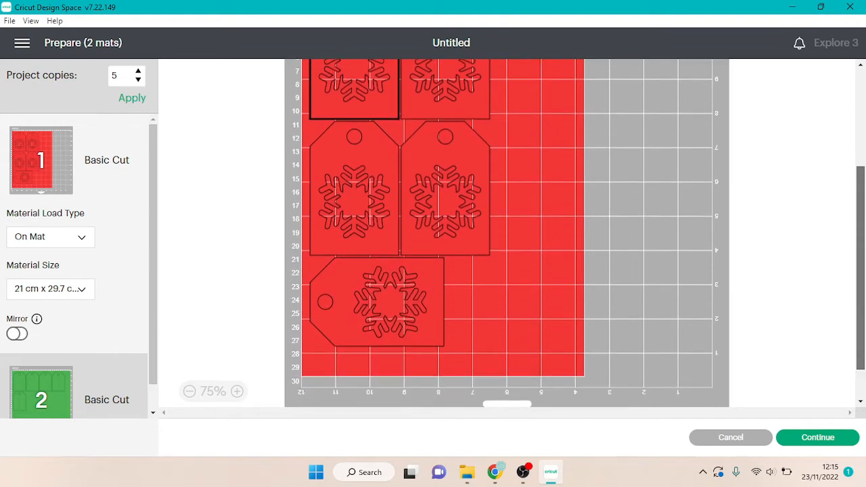
scroll(507, 233, "up", 3)
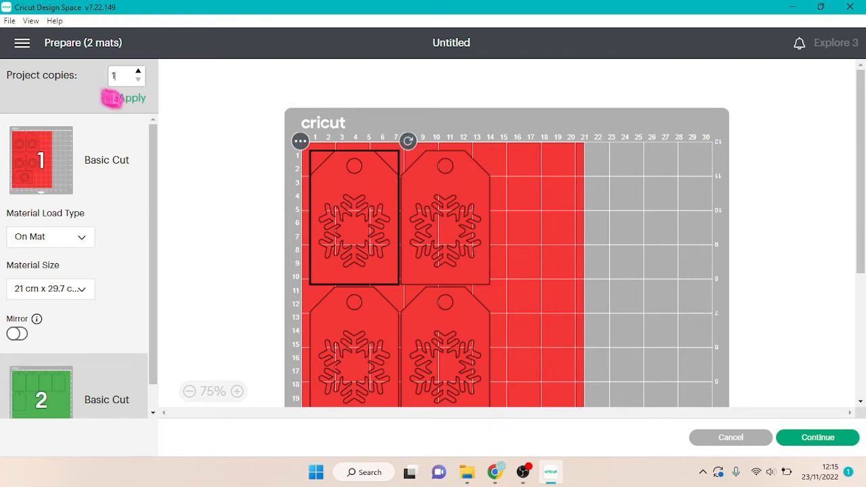
Step: Apply 1 project copy and continue to the material setup for cutting
left_click(129, 99)
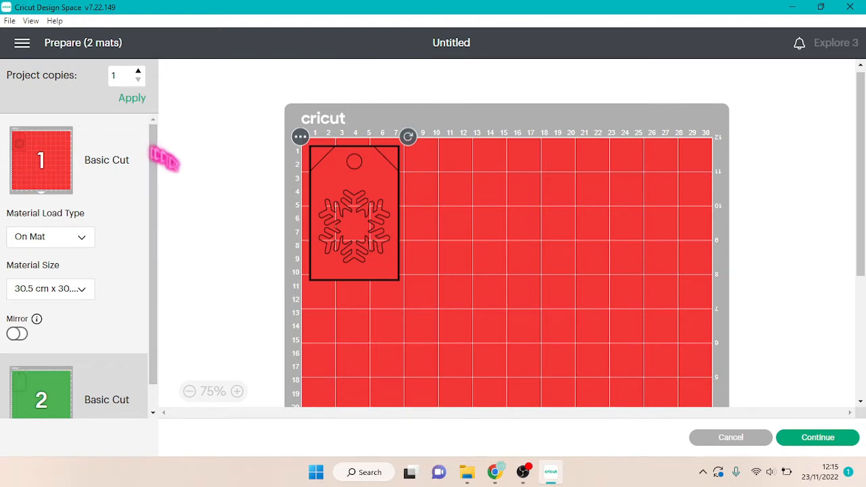
left_click(809, 442)
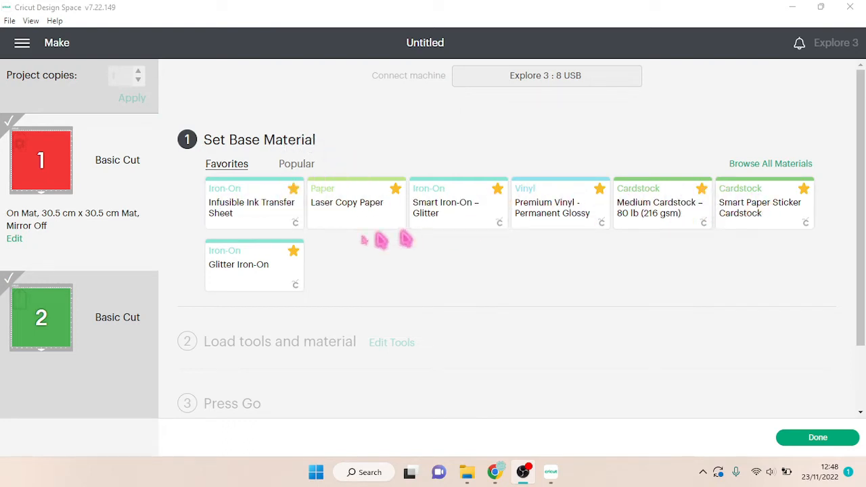
Step: Browse all compatible materials and set Glitter Cardstock as the base material for the red mat
left_click(765, 166)
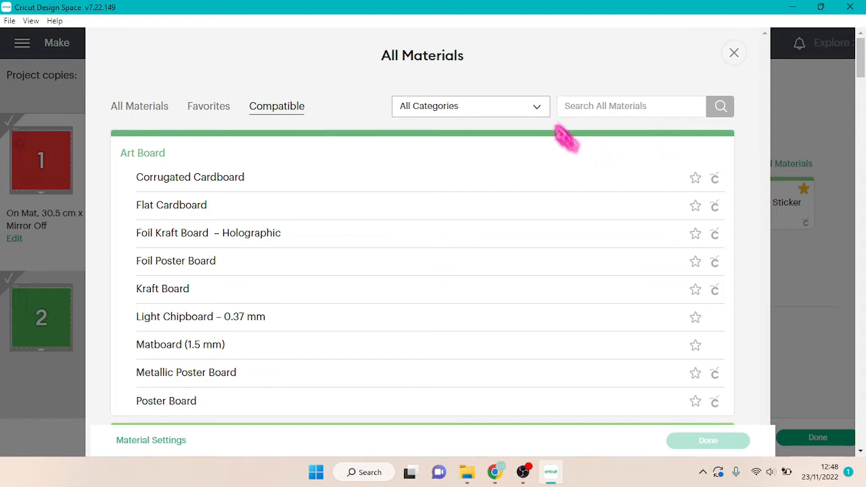
left_click(538, 109)
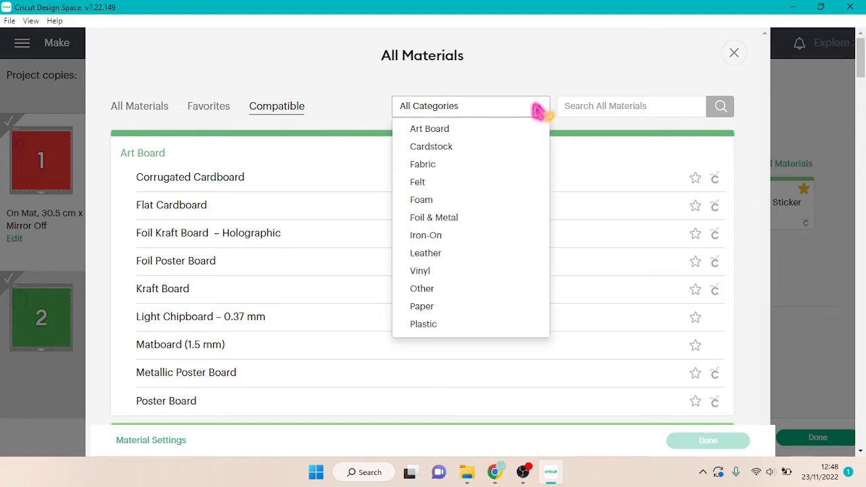
left_click(538, 110)
left_click(538, 110)
left_click(584, 84)
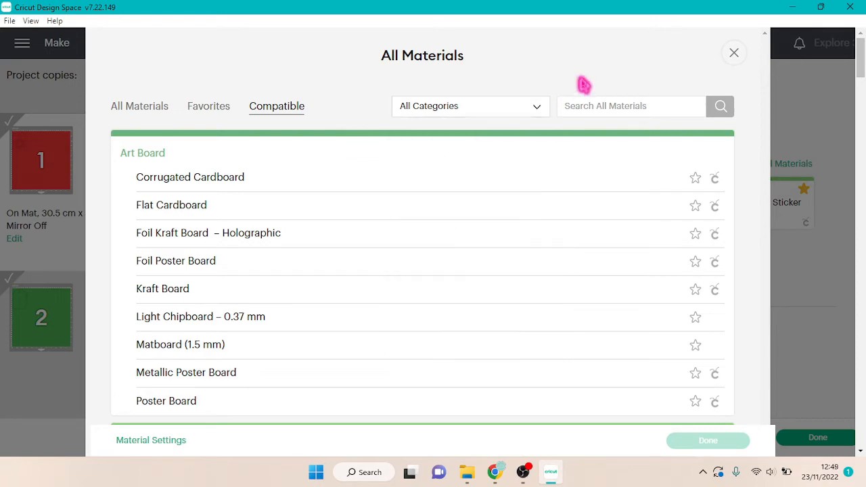
scroll(584, 84, "down", 10)
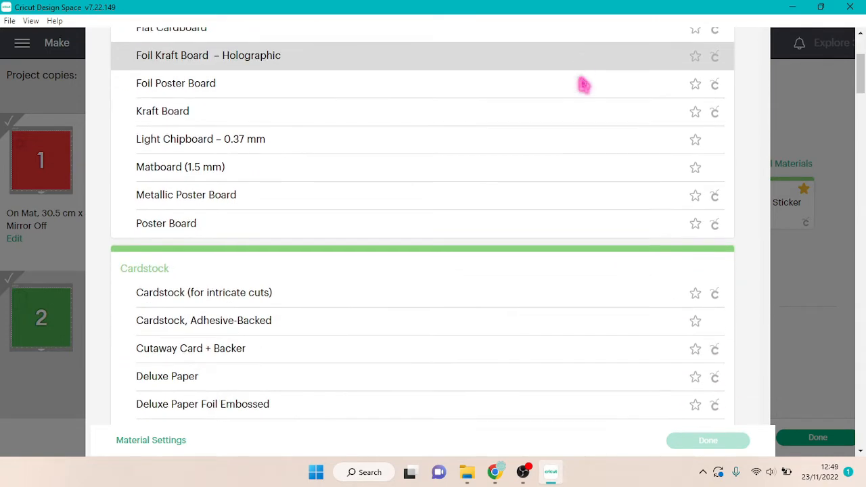
scroll(583, 84, "down", 1)
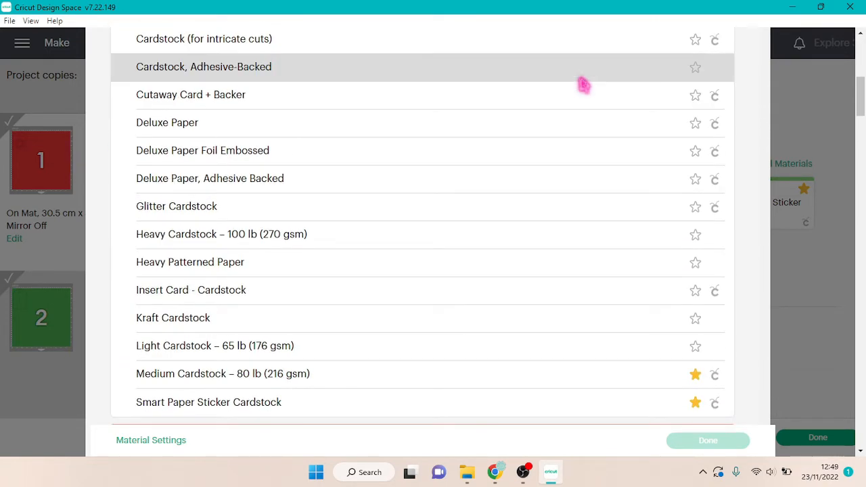
left_click(236, 215)
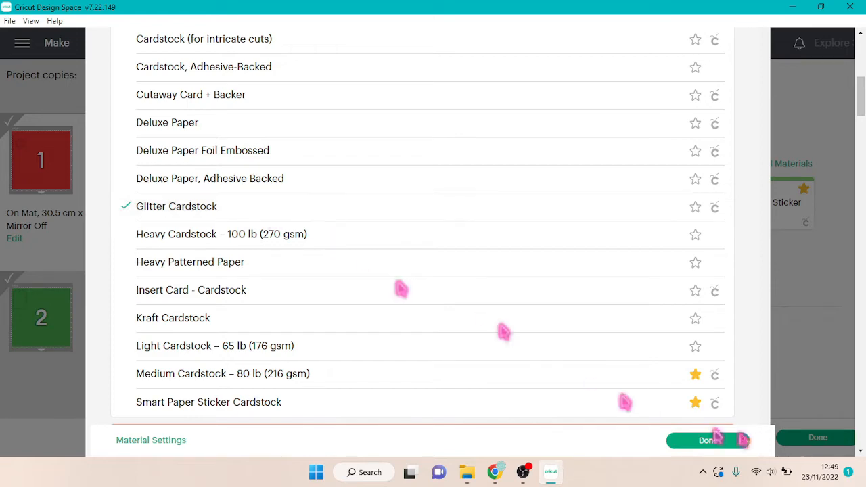
left_click(731, 441)
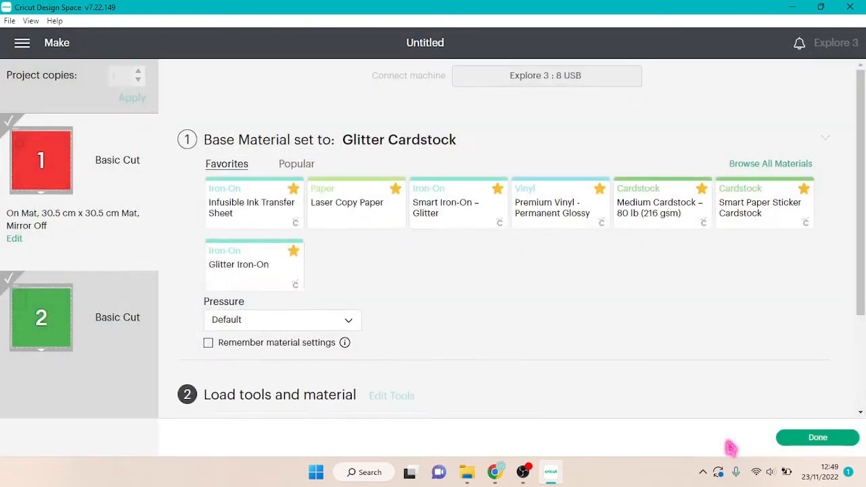
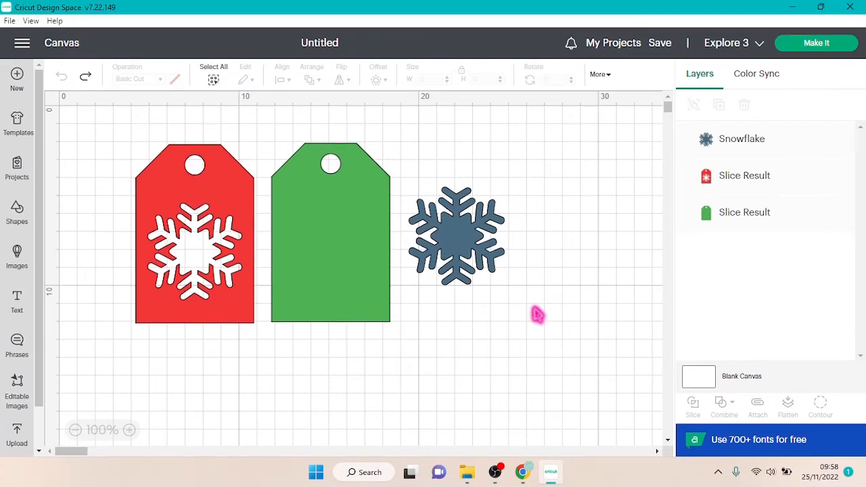
Step: Clear the canvas by deleting the blue snowflake, the green tag and the red tag
left_click(465, 248)
key("Delete")
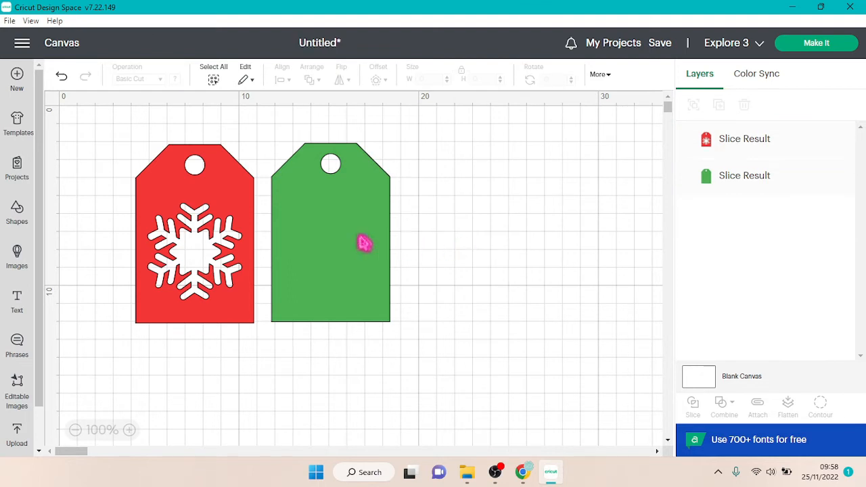
left_click(361, 242)
key("Delete")
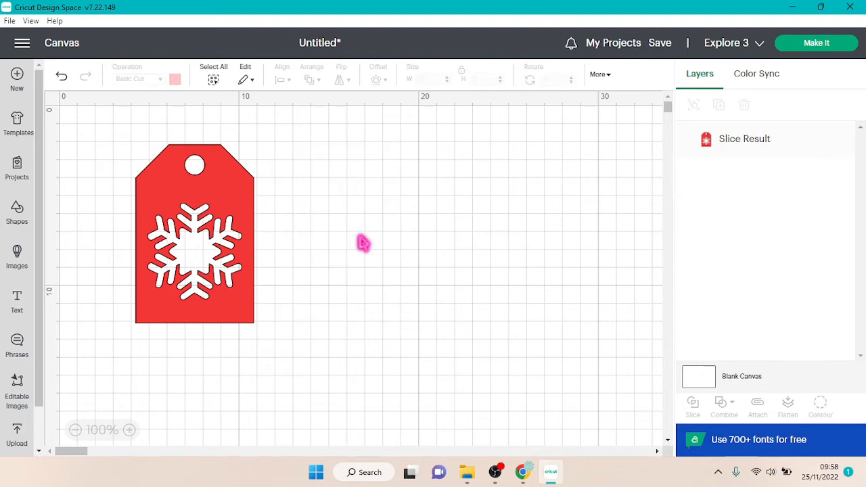
left_click(242, 205)
key("Delete")
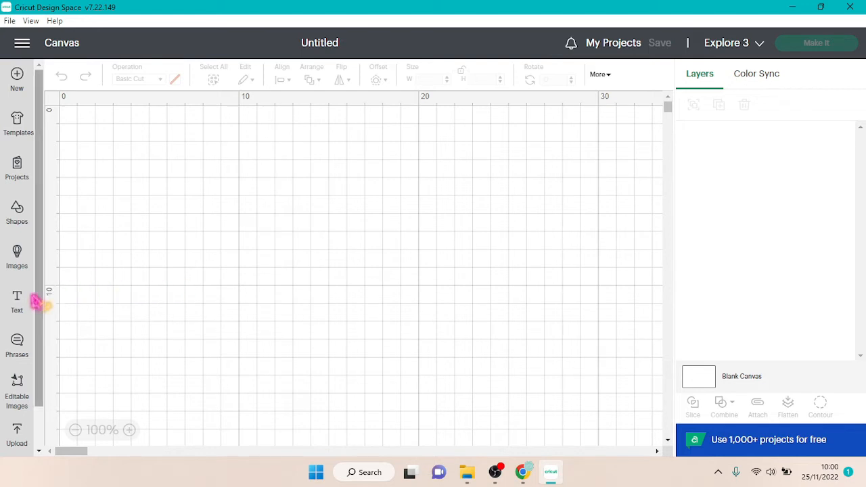
Step: Add a text object with the person's first name, enlarge it to about 15.72 × 6.12 cm, and place it mid-canvas
left_click(18, 300)
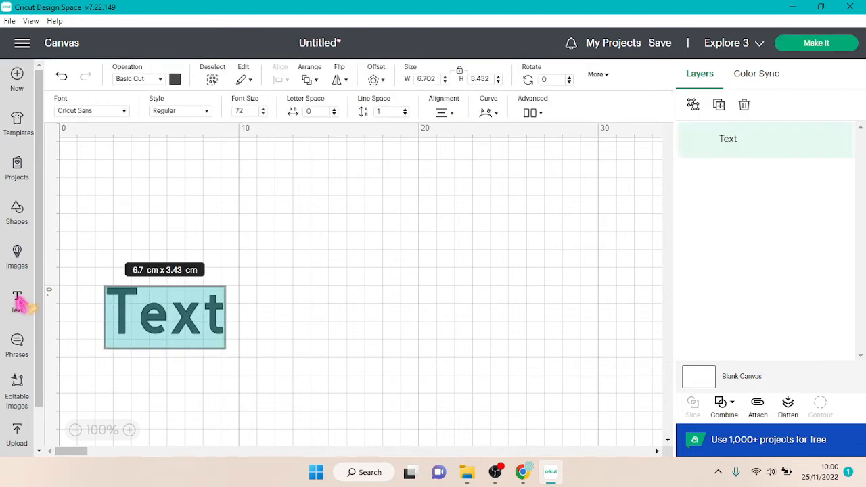
type("Evan")
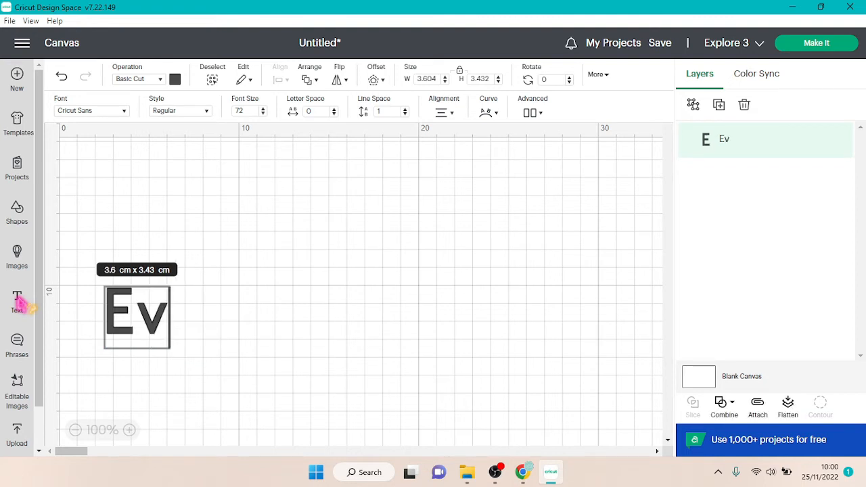
left_click(245, 353)
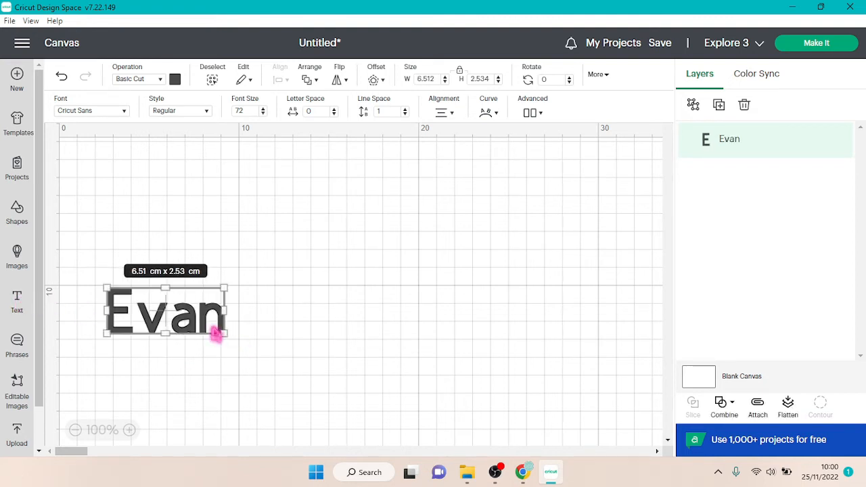
left_click_drag(224, 332, 390, 399)
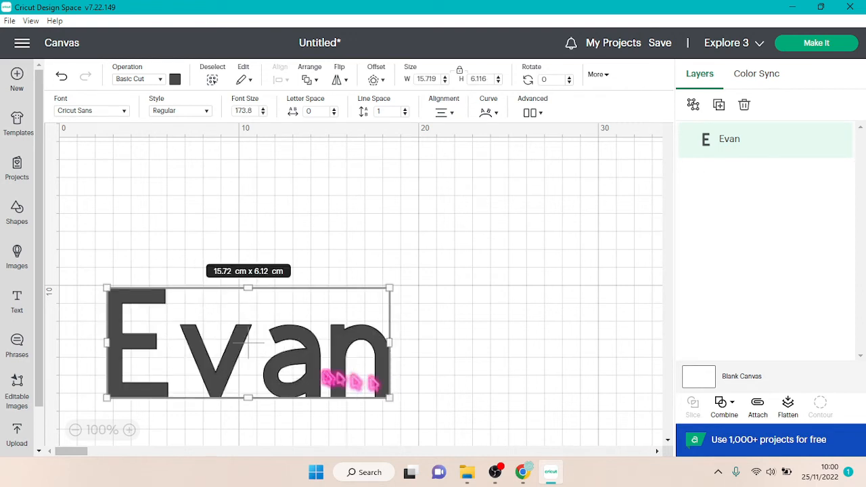
left_click_drag(292, 371, 381, 319)
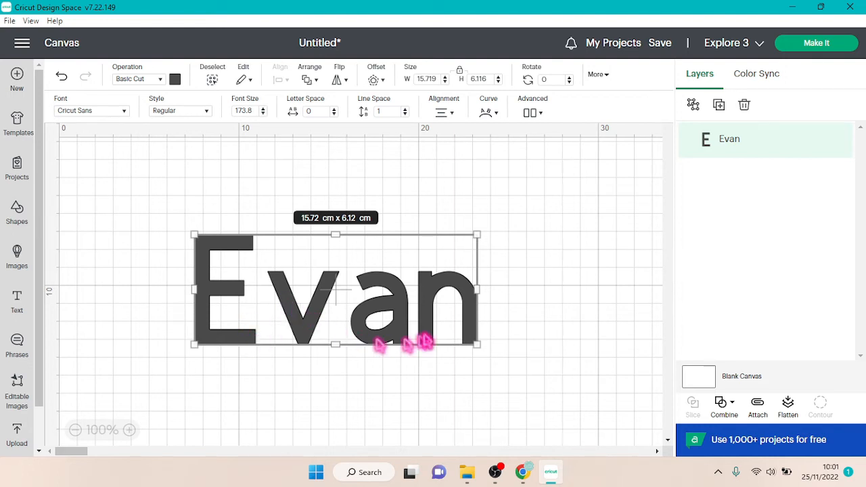
Step: Change the name's font to Analog Script and its material color to bright yellow, leaving the text deselected
left_click(123, 113)
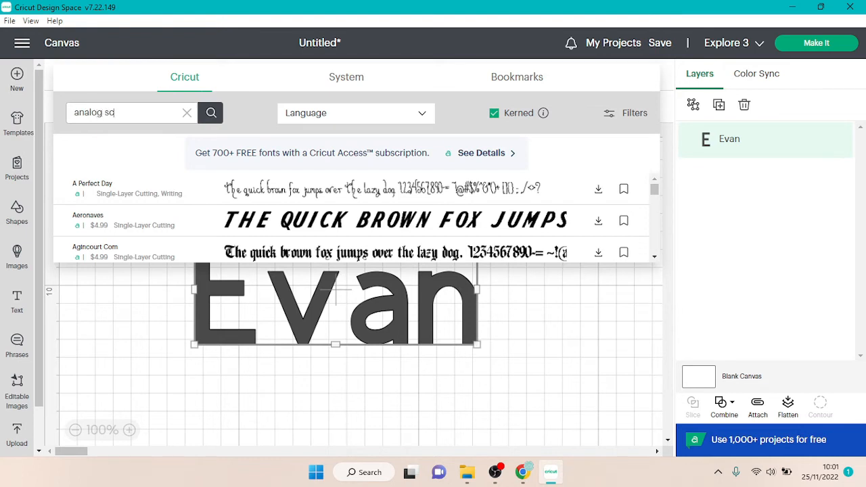
key("Return")
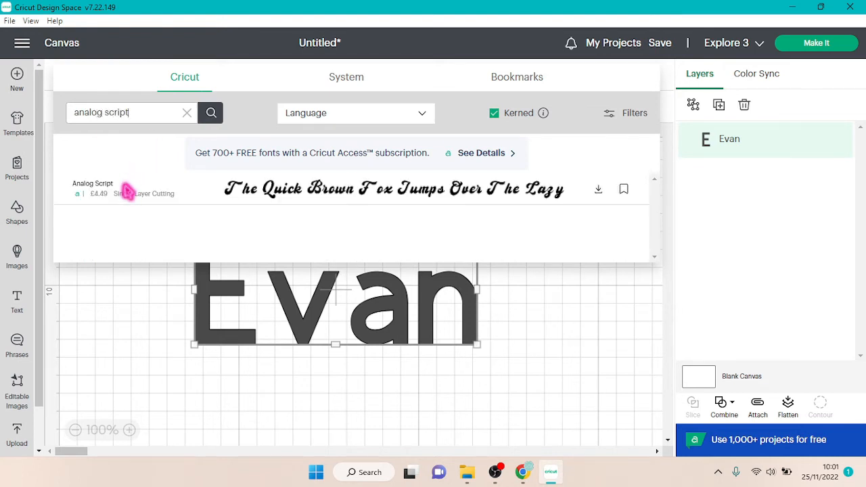
left_click(134, 195)
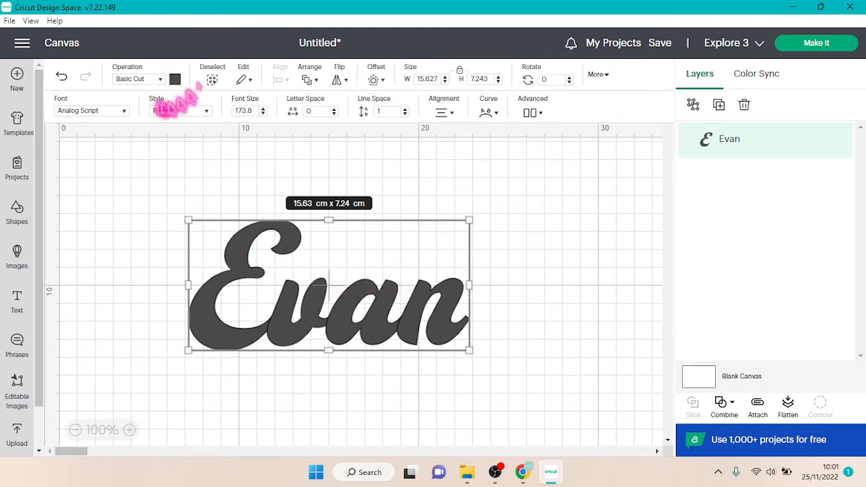
left_click(174, 79)
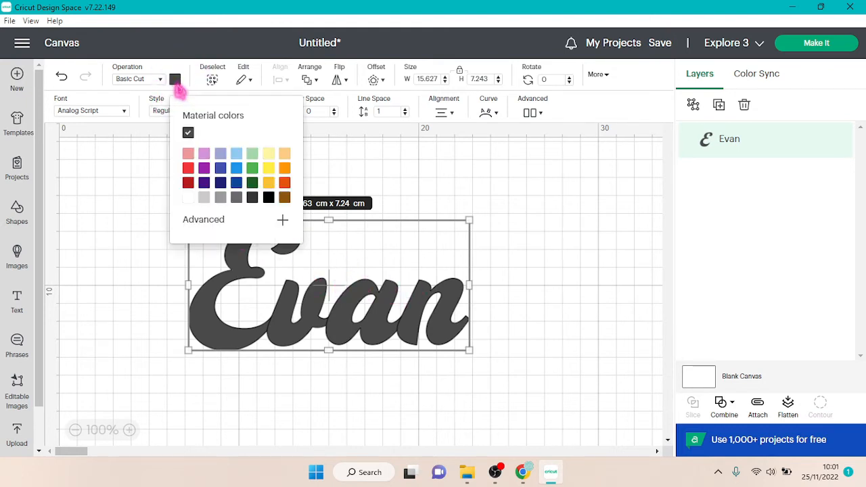
left_click(271, 169)
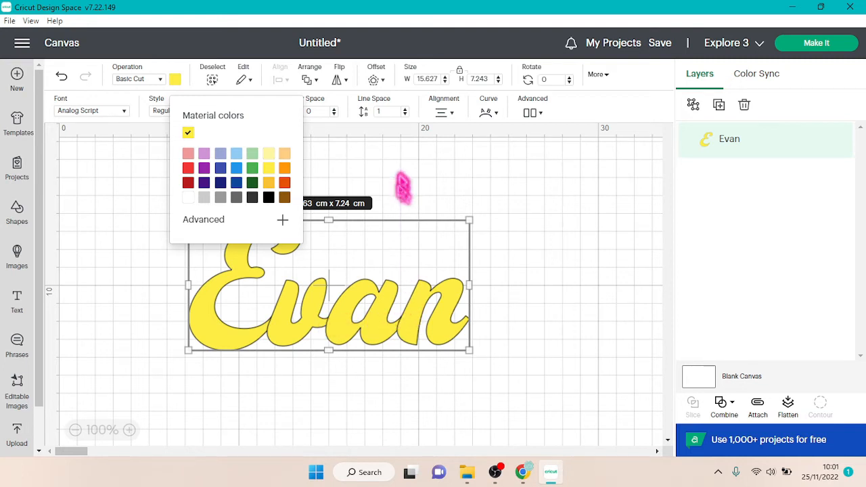
left_click(404, 188)
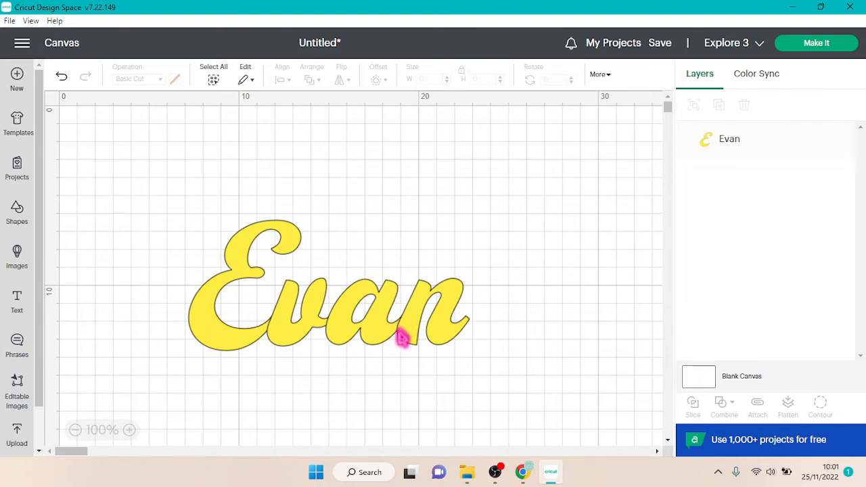
Step: Prepare the yellow name for cutting with materials loaded on a 30.5 cm x 30.5 cm mat
left_click(821, 45)
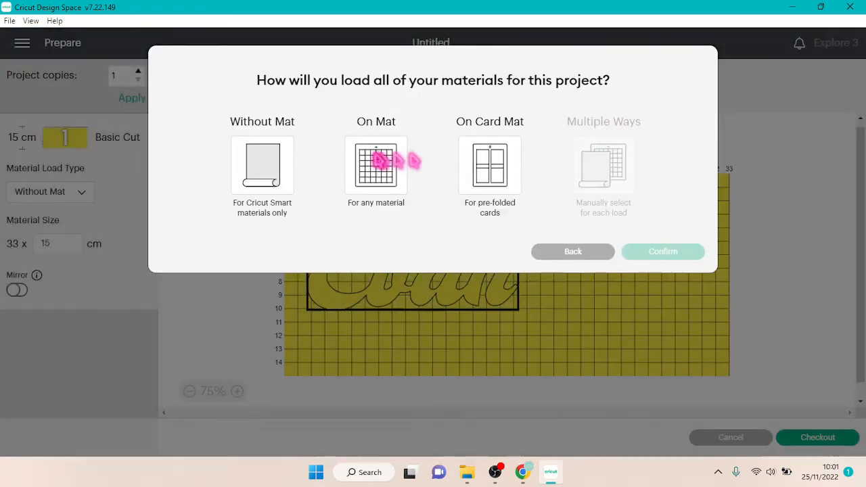
left_click(378, 163)
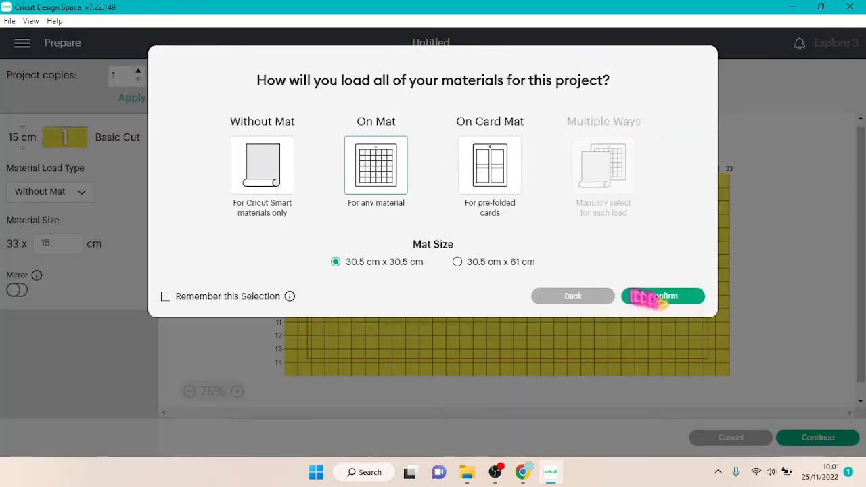
left_click(639, 296)
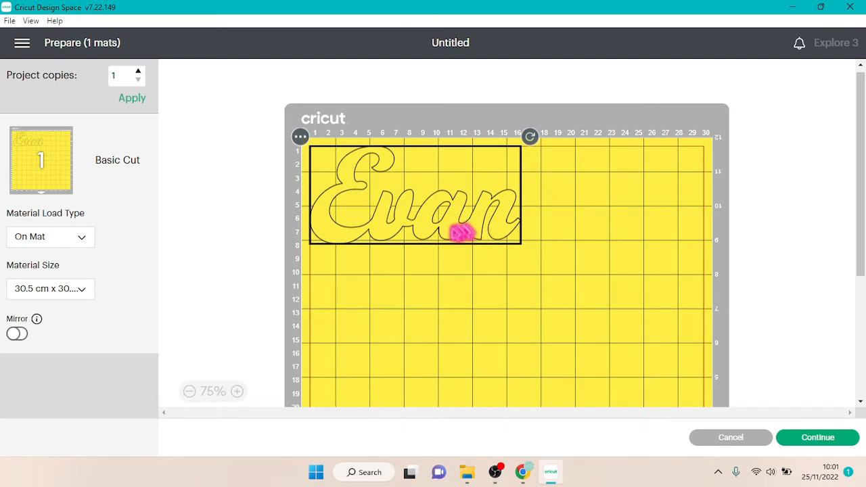
Step: Return to the canvas and apply a 1.482 cm rounded, welded offset around the yellow name
left_click(733, 438)
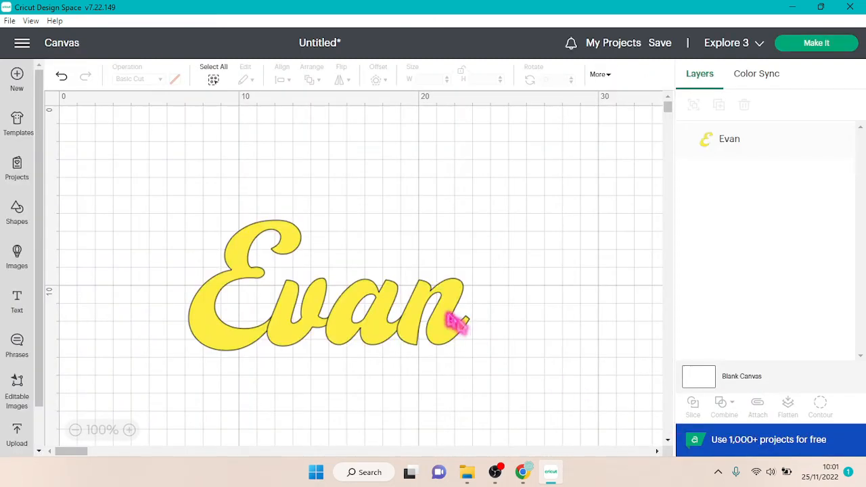
mouse_move(412, 322)
left_mouse_down()
mouse_move(426, 294)
mouse_move(424, 324)
left_mouse_up()
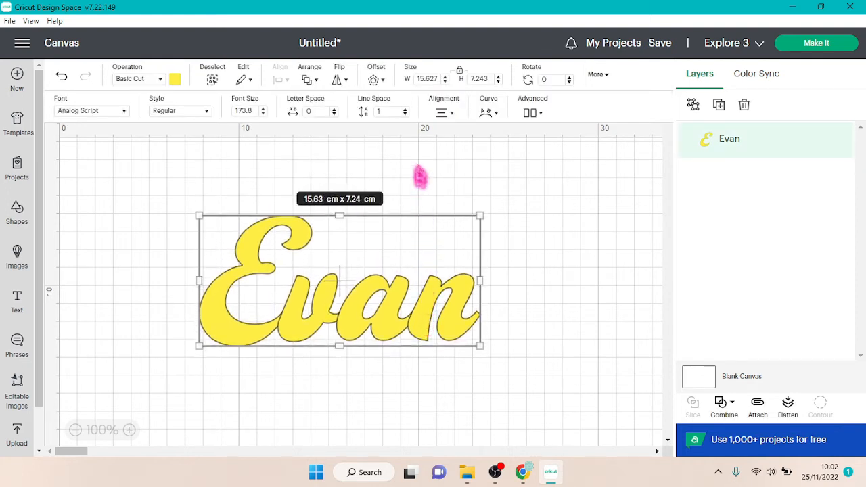
left_click(374, 80)
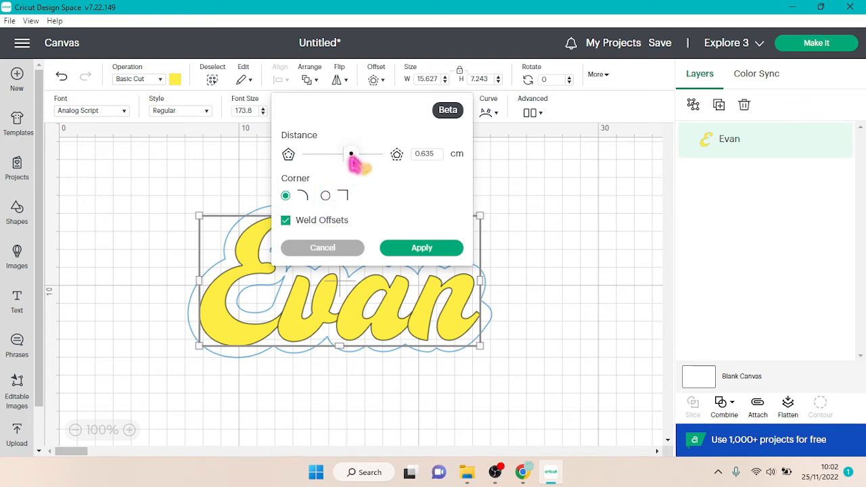
left_click_drag(351, 155, 362, 155)
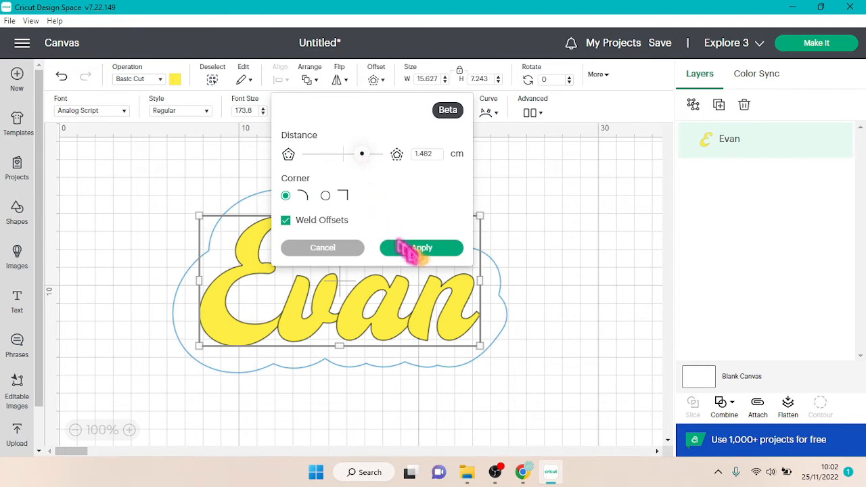
left_click(421, 249)
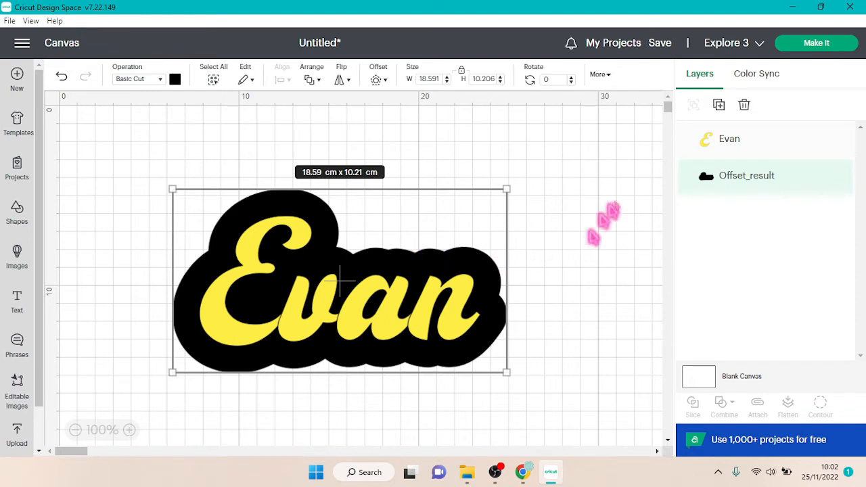
Step: Move the yellow name off the black offset, shift the offset slightly, and place the name back over it
left_click(730, 143)
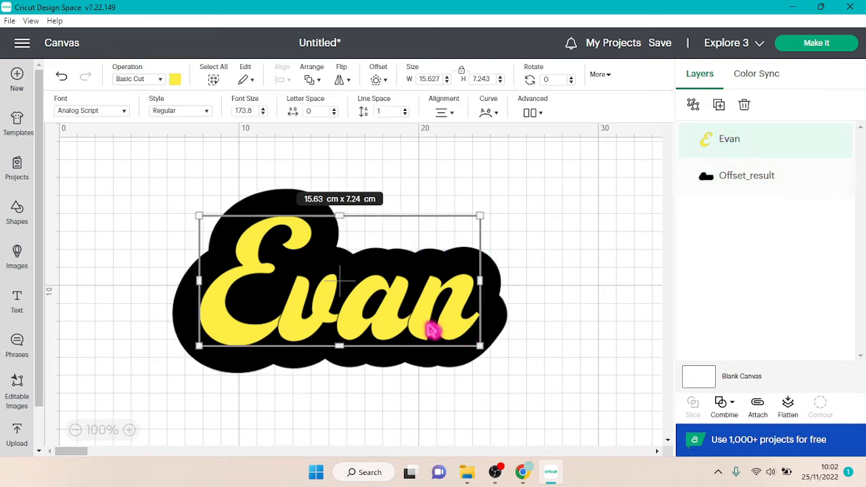
left_click_drag(433, 333, 570, 261)
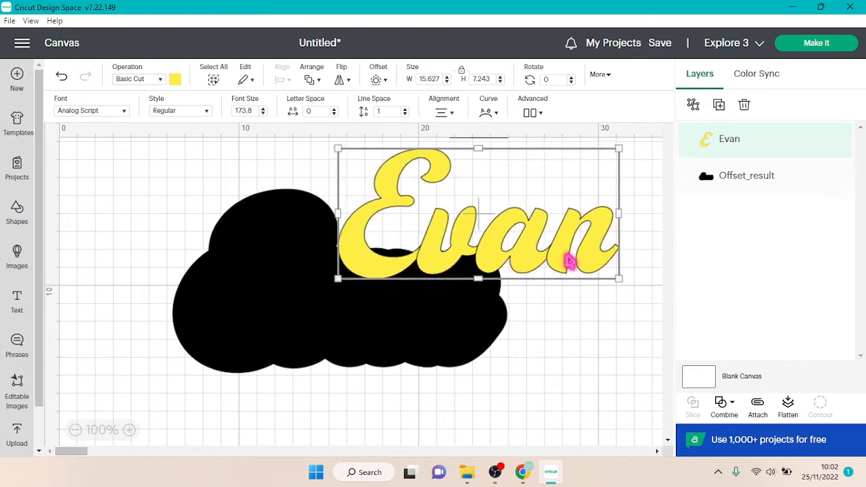
left_click(728, 178)
mouse_move(313, 323)
left_mouse_down()
mouse_move(270, 377)
mouse_move(242, 357)
mouse_move(304, 325)
left_mouse_up()
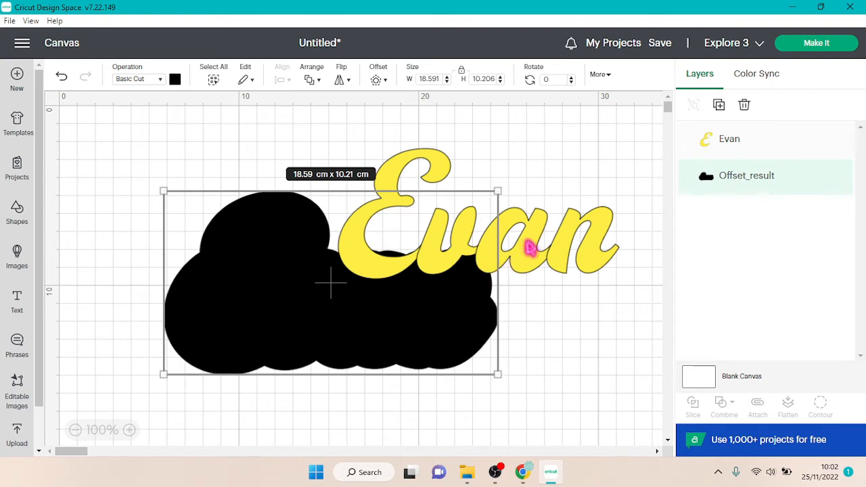
left_click_drag(532, 247, 385, 317)
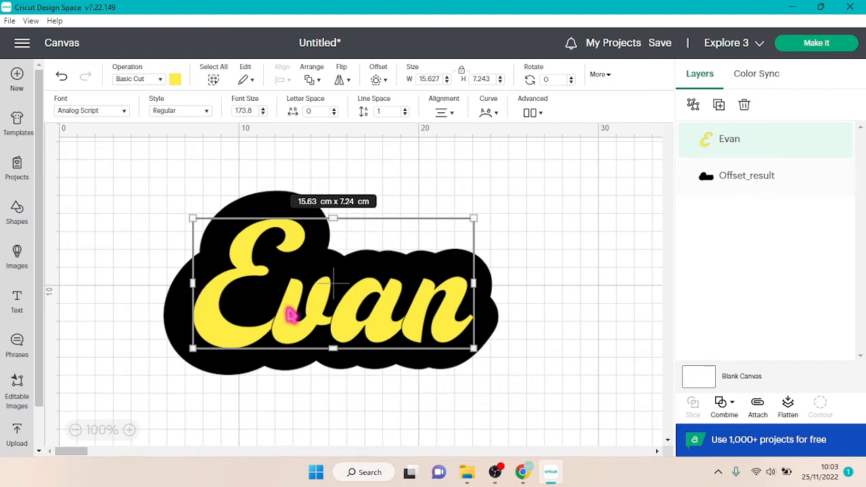
Step: Move the name aside and add a circle about 3.85 cm wide overlapping the black offset's upper-left edge
left_click_drag(290, 314, 455, 251)
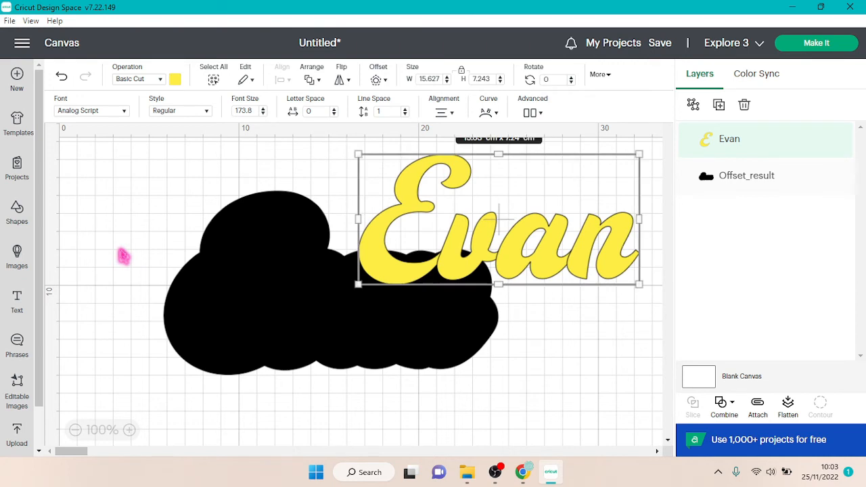
left_click(123, 256)
left_click(17, 211)
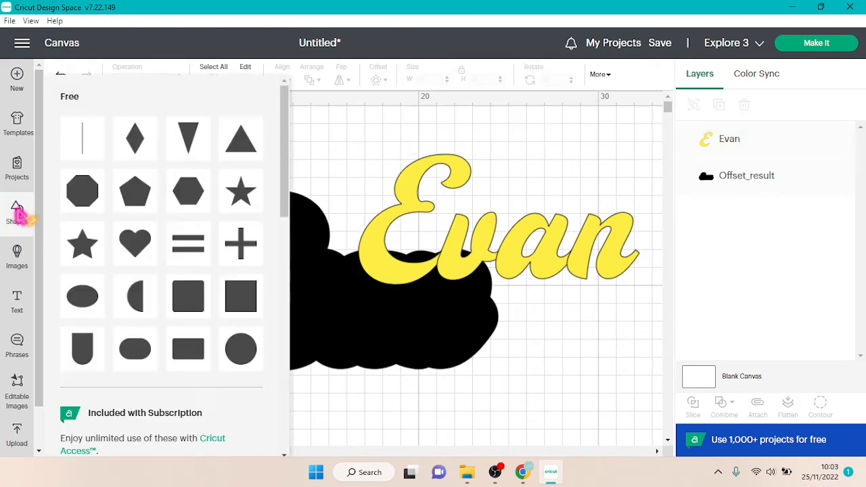
left_click(241, 352)
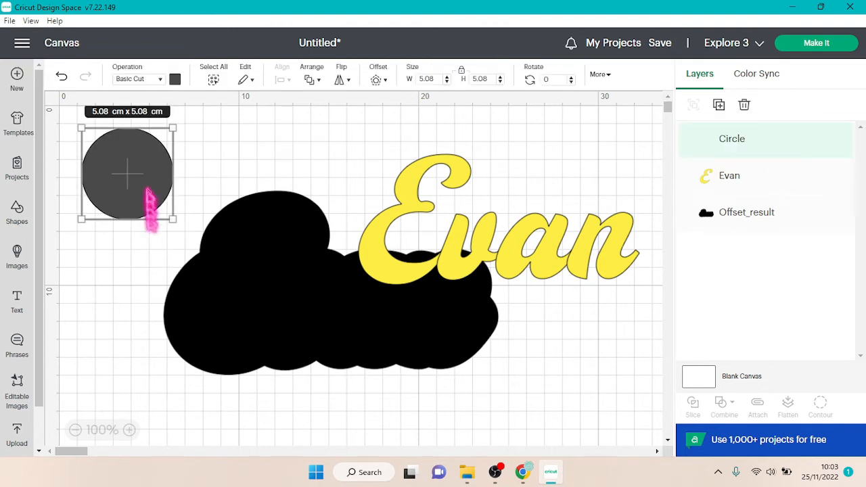
left_click_drag(142, 182, 193, 285)
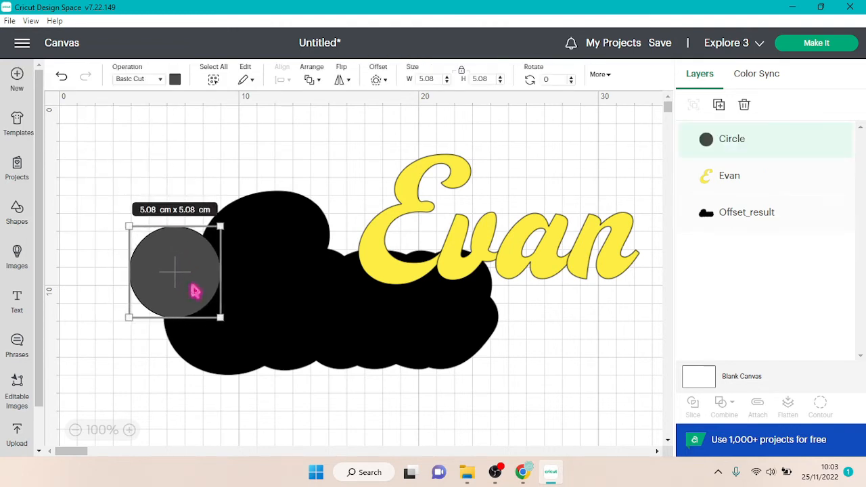
left_click_drag(221, 318, 206, 277)
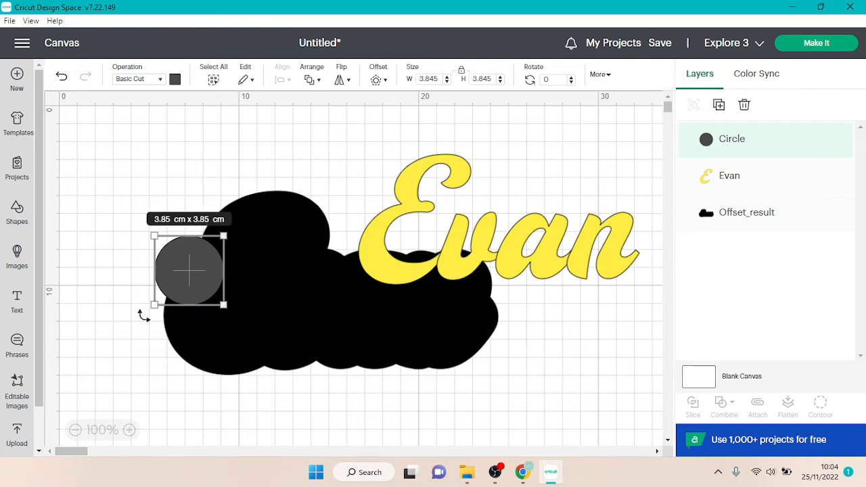
Step: Select the circle together with the black offset and combine them using Unite
left_click(147, 358)
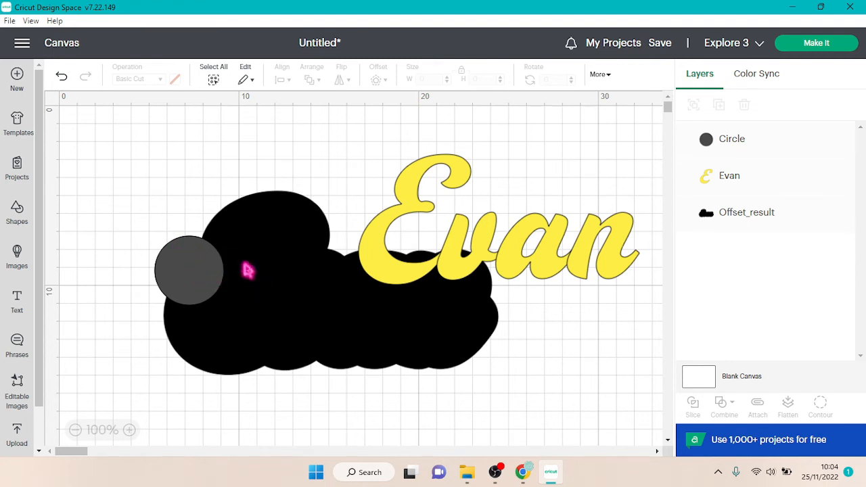
left_click(168, 203)
left_click(130, 220)
left_click_drag(129, 206, 240, 281)
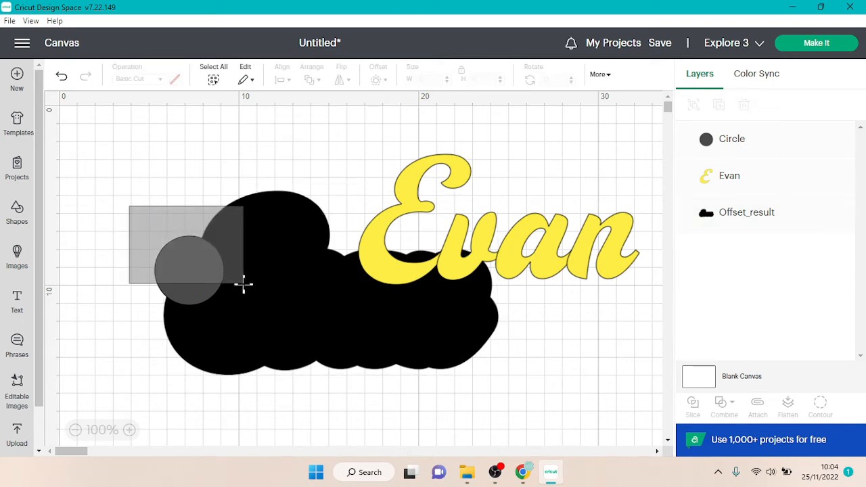
left_click_drag(244, 284, 245, 289)
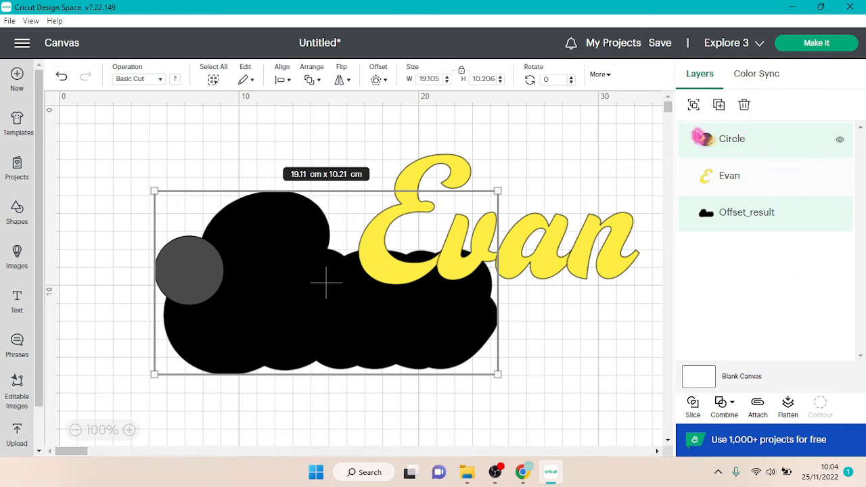
left_click(733, 405)
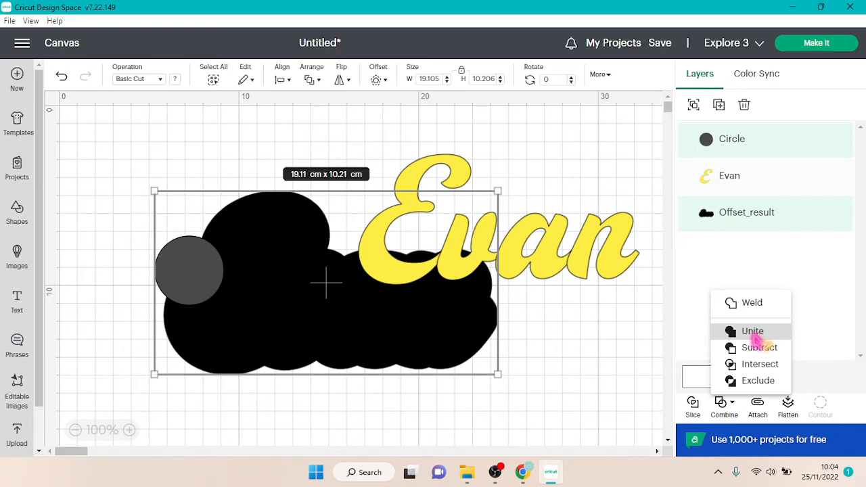
left_click(748, 332)
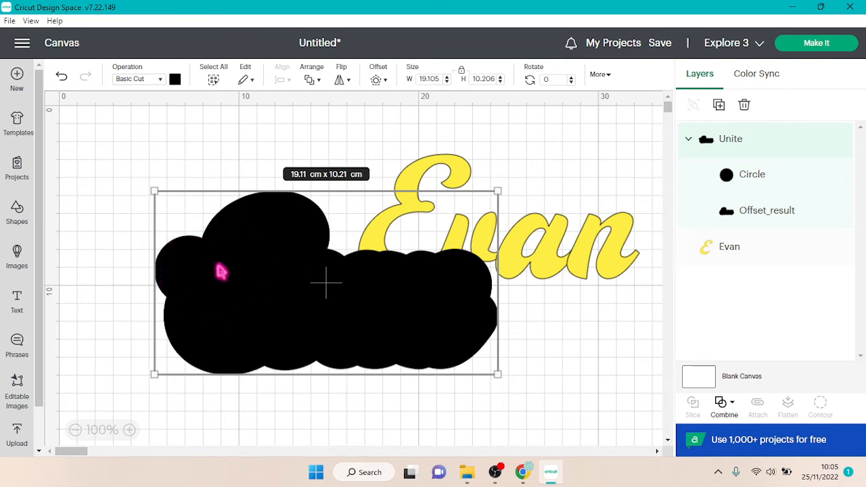
Step: Try shrinking the circle within the united shape to about 2.79 cm, and undo the resize
left_click(772, 177)
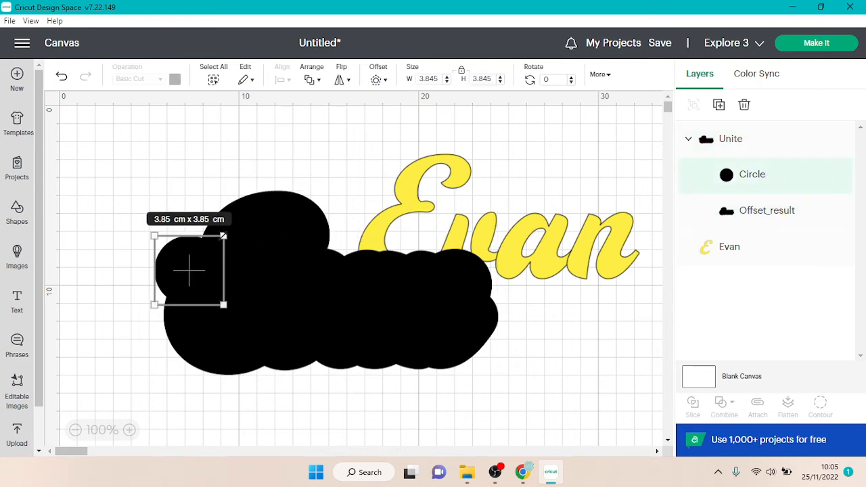
left_click_drag(224, 235, 178, 253)
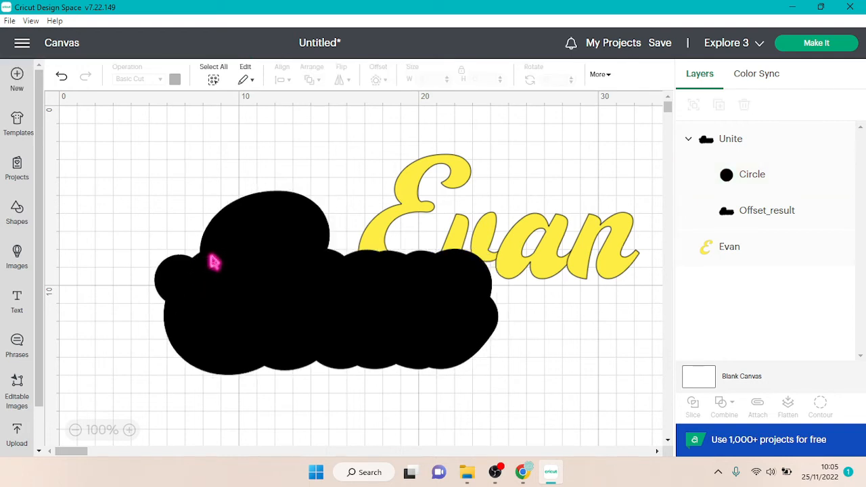
left_click(177, 271)
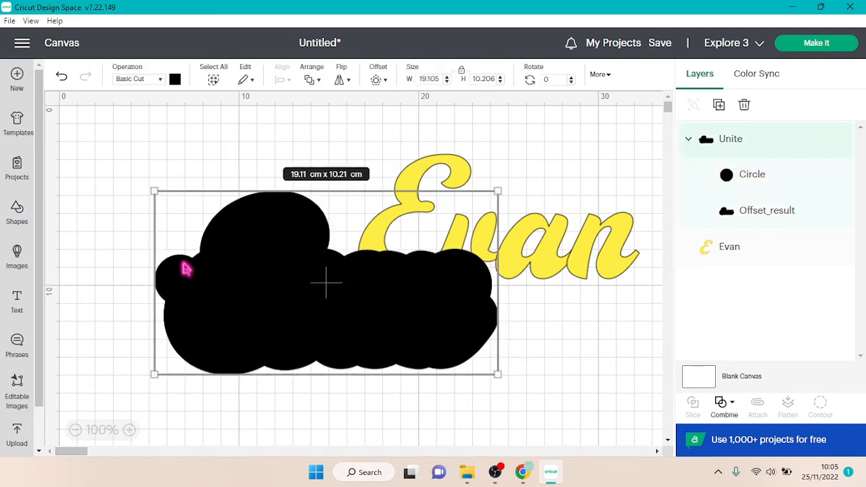
left_click(737, 175)
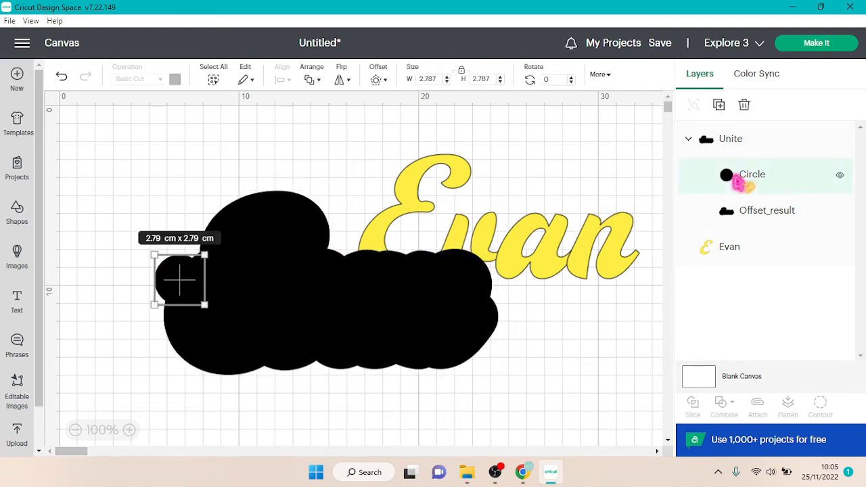
left_click(62, 77)
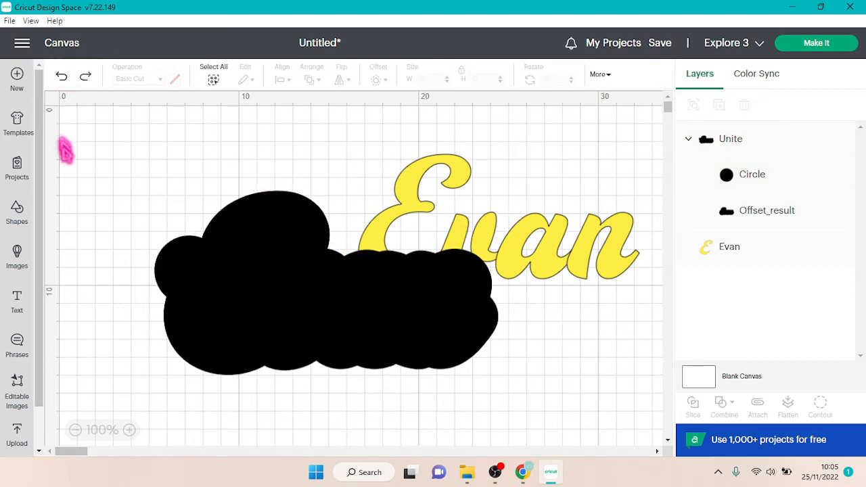
Step: Add a second circle in the name's yellow, about 2.29 cm wide, on the rounded tab of the black shape
left_click(22, 215)
left_click(229, 357)
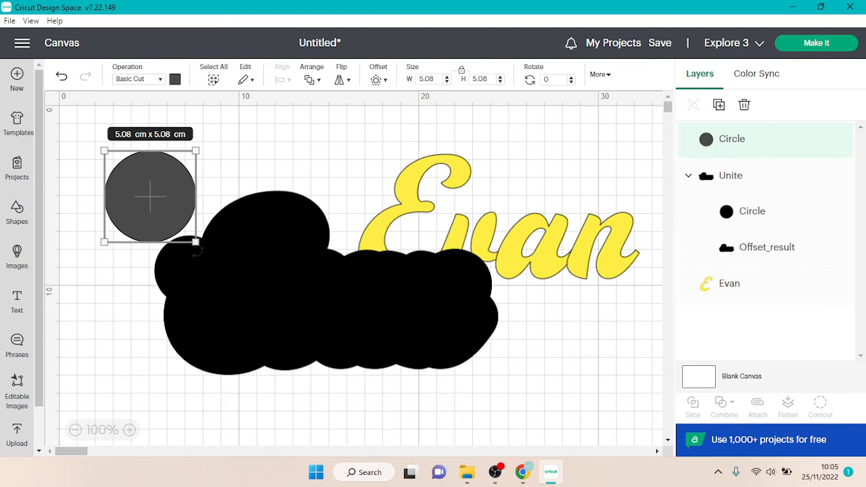
left_click(176, 79)
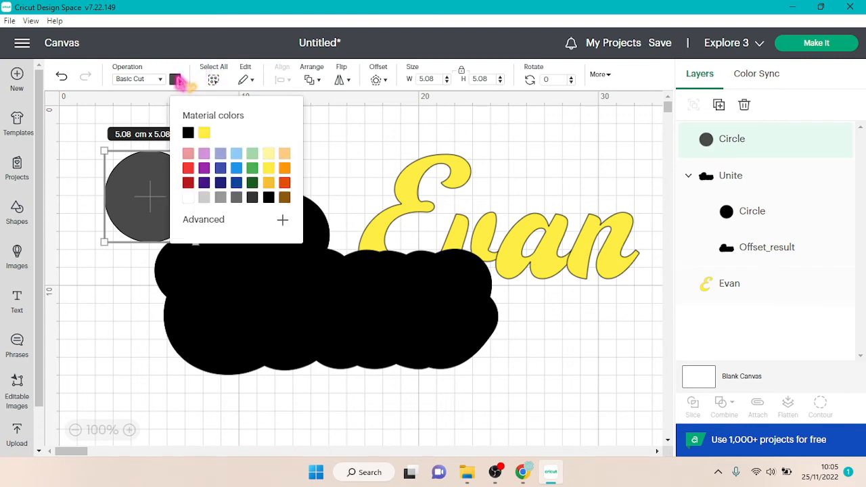
left_click(204, 132)
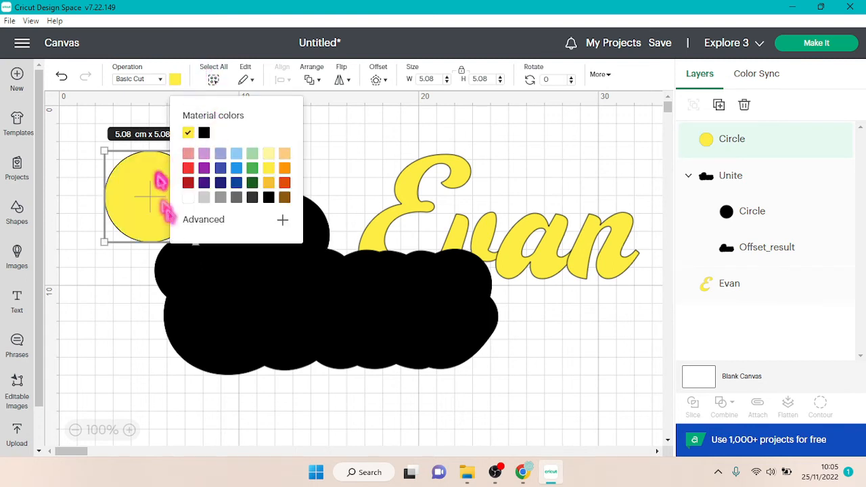
left_click(120, 295)
left_click(173, 217)
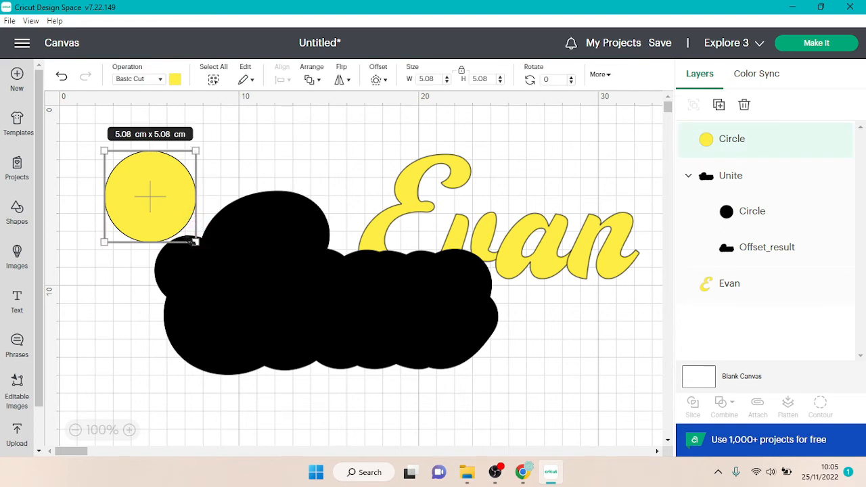
left_click_drag(195, 242, 198, 278)
Step: Bring the yellow name to the front and place it centered over the black offset
left_click(494, 245)
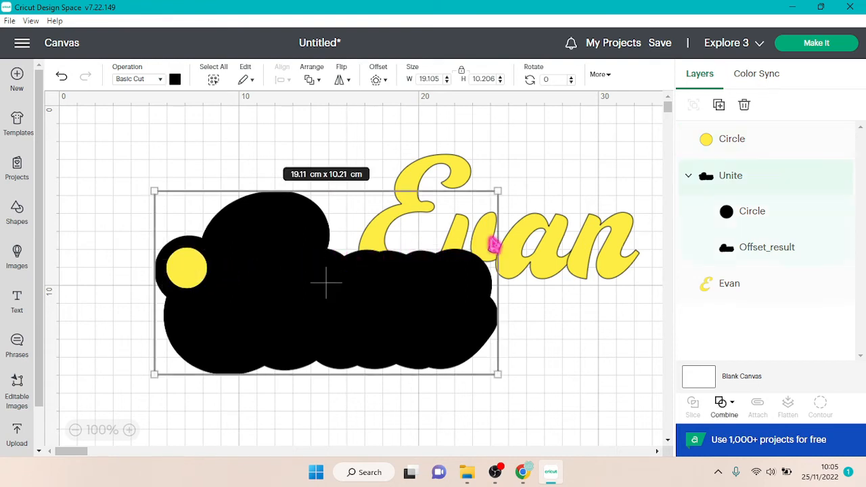
left_click_drag(537, 248, 516, 283)
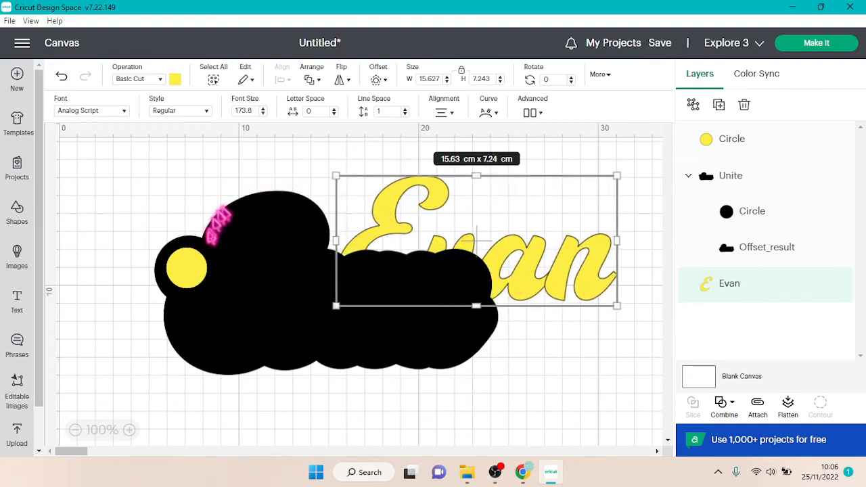
left_click(311, 81)
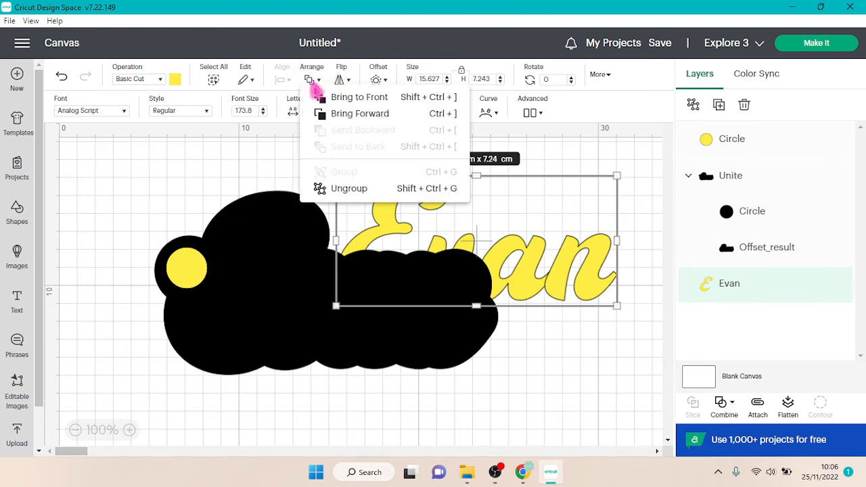
left_click(347, 101)
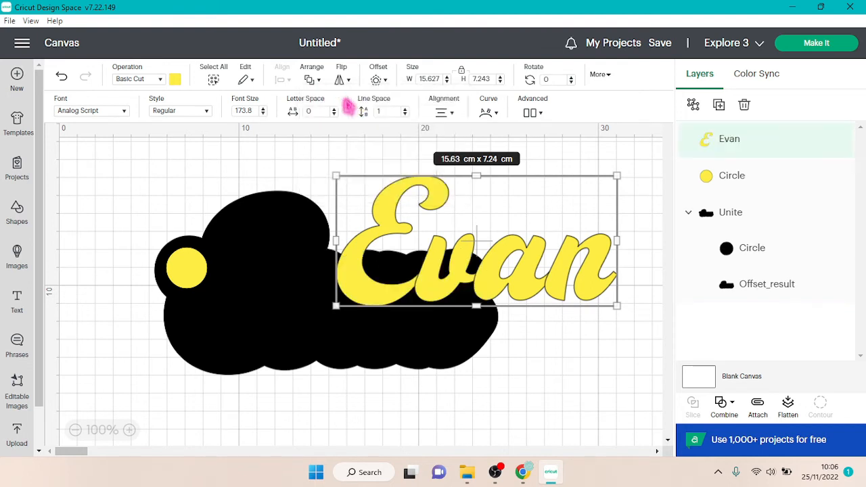
left_click_drag(534, 264, 392, 302)
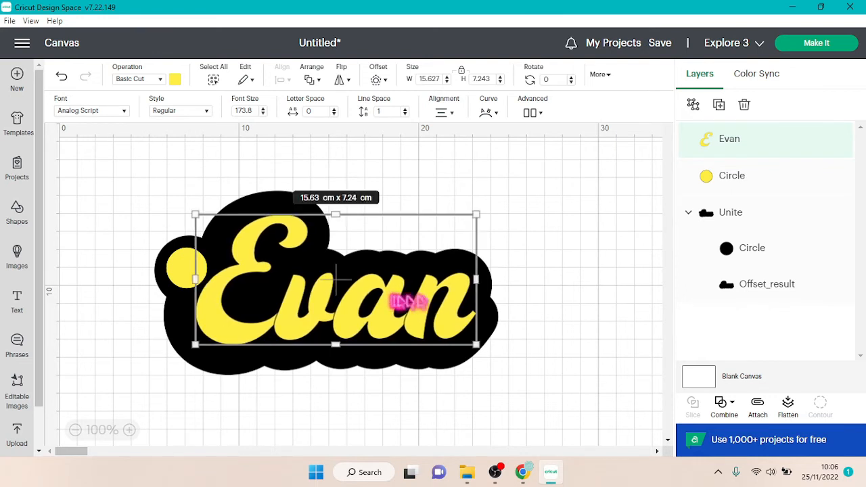
left_click(521, 313)
Step: Shrink the yellow circle slightly so it clears the name's first letter, leaving it deselected
left_click(194, 274)
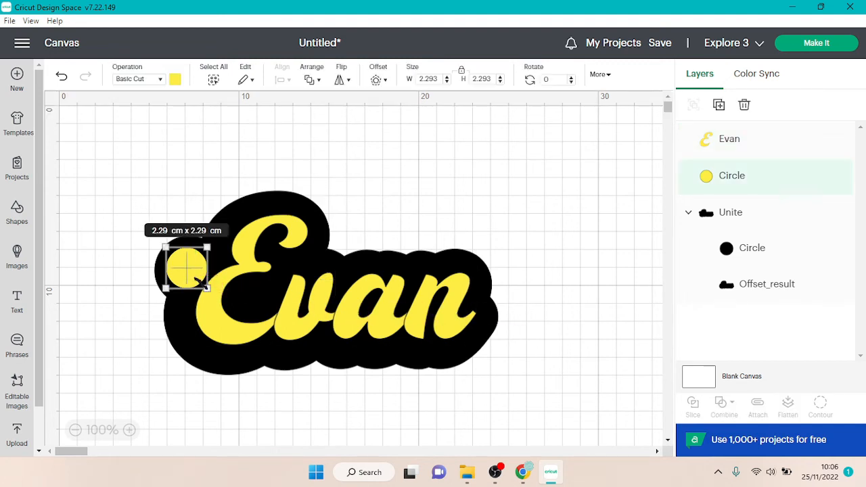
left_click_drag(207, 289, 190, 274)
left_click(538, 334)
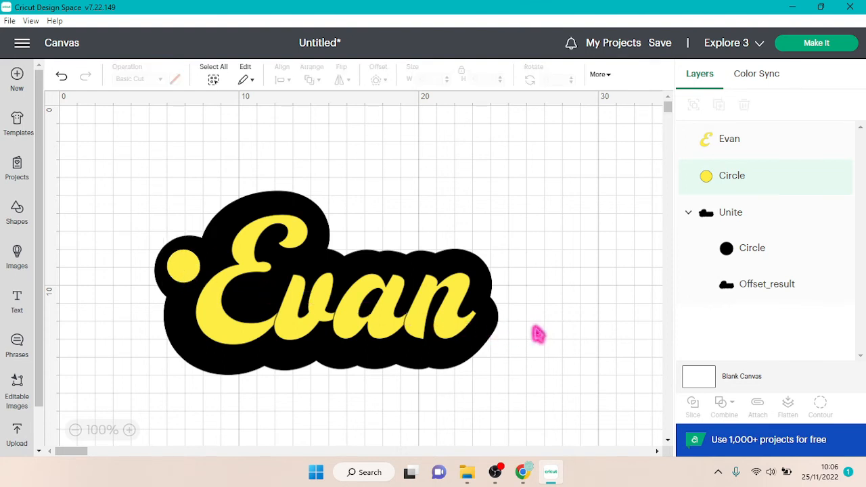
Step: Move the yellow name clear of the black backing, and slice the yellow circle out of the backing's rounded tab
left_click_drag(443, 310, 650, 208)
left_click(142, 195)
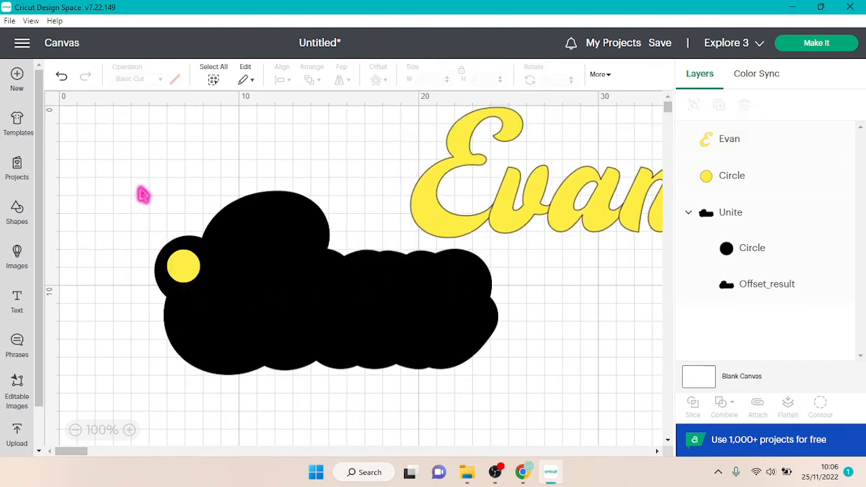
left_click_drag(141, 190, 312, 402)
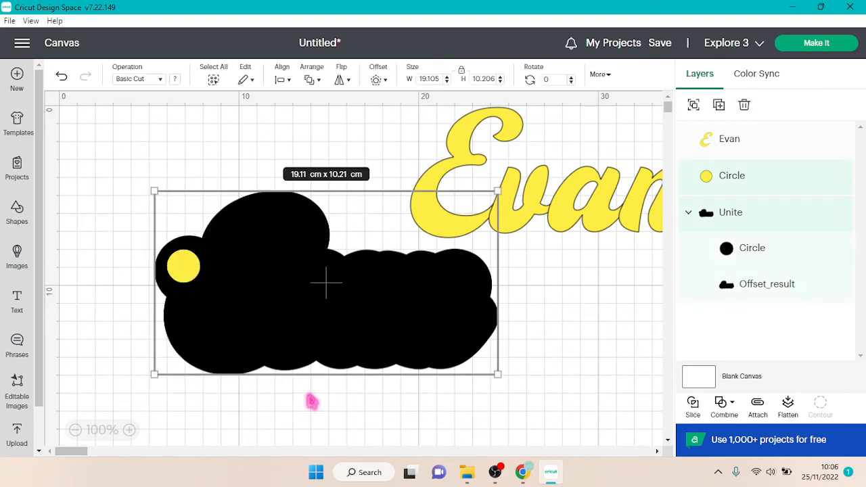
left_click(693, 406)
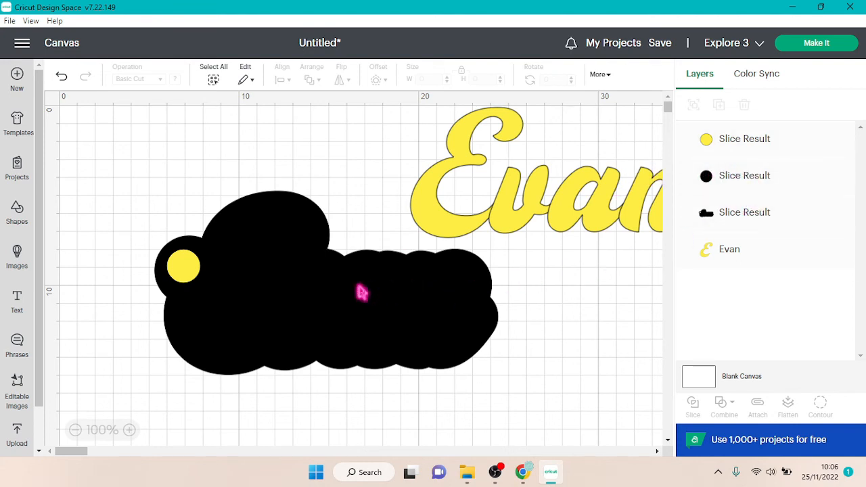
Step: Move the sliced backing aside and delete the leftover yellow and black circle pieces
left_click_drag(326, 283, 410, 313)
left_click_drag(183, 271, 168, 354)
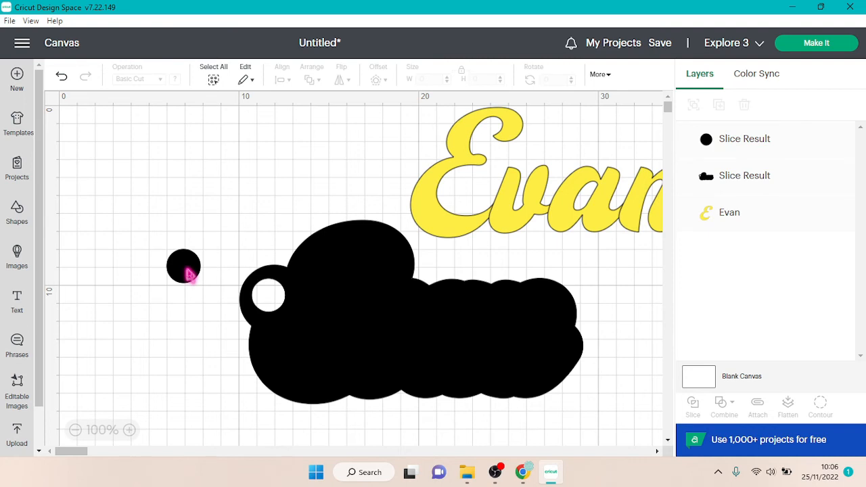
left_click(189, 274)
key("Delete")
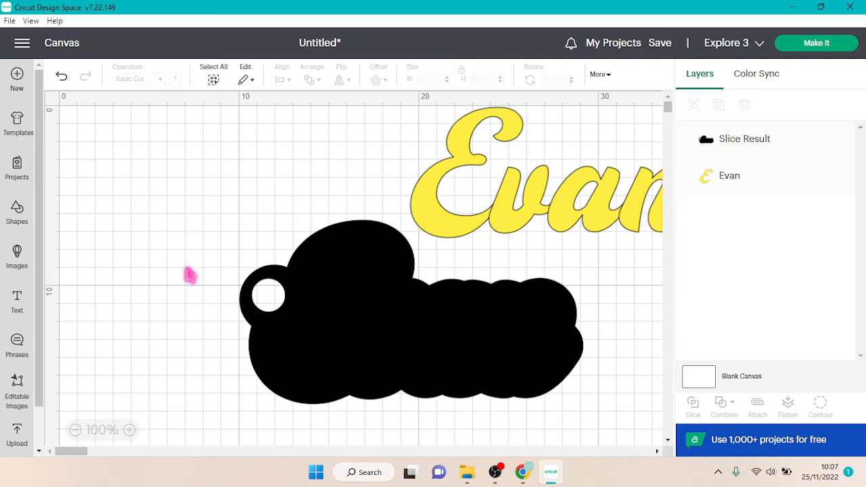
Step: Reposition the sliced backing away from the name and recolor it green
left_click_drag(289, 322, 328, 256)
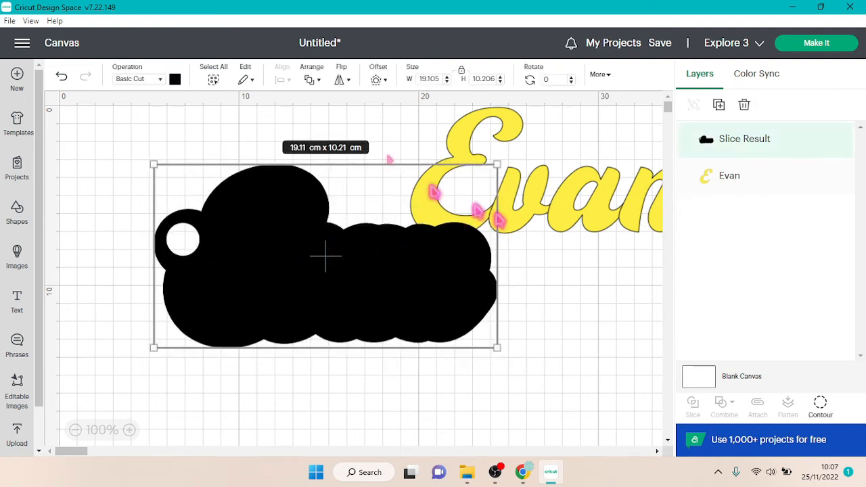
left_click(176, 80)
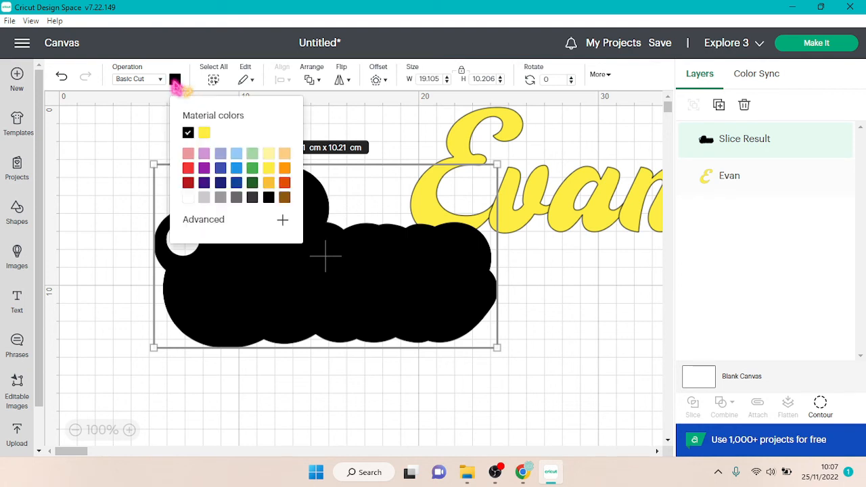
left_click(253, 169)
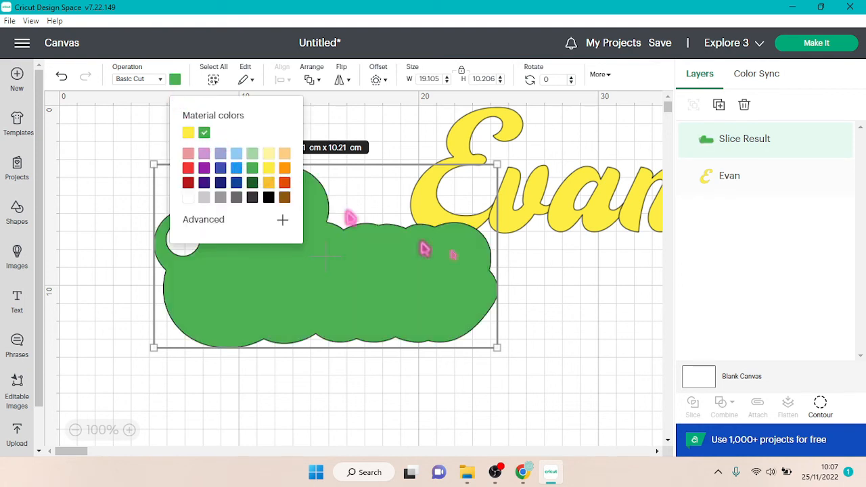
left_click(605, 305)
Step: Move the name partly over the green backing and recolor it red
left_click(574, 211)
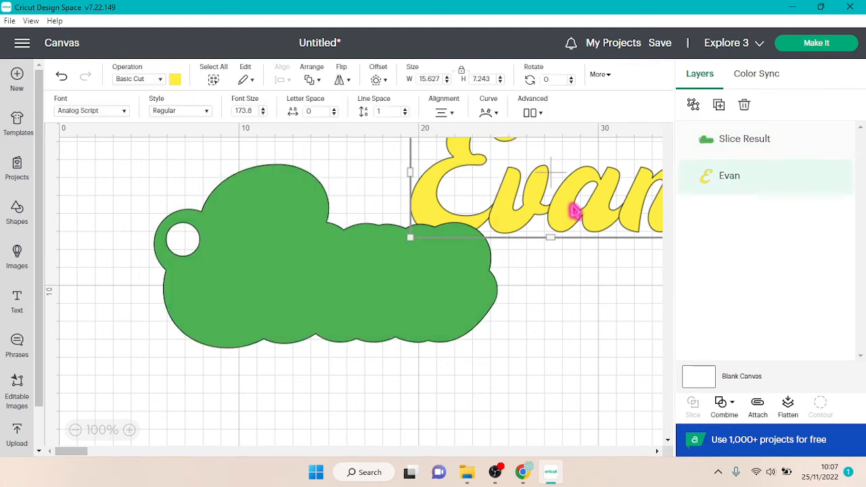
left_click_drag(574, 211, 436, 251)
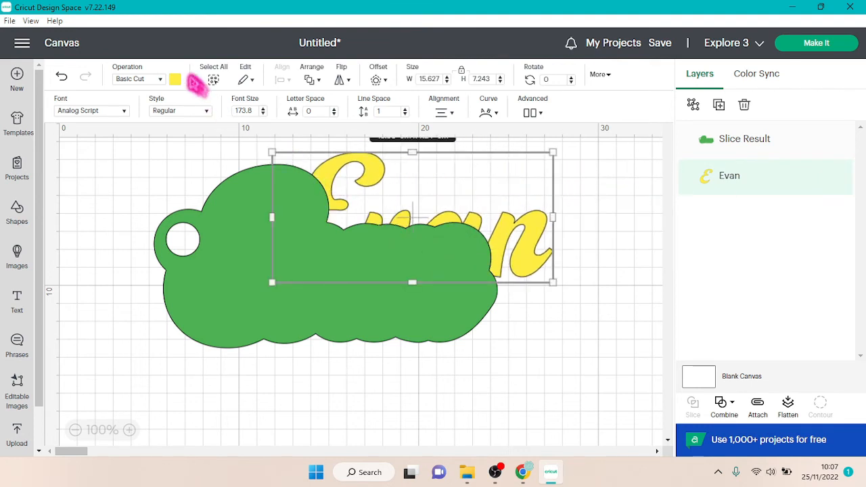
left_click(175, 80)
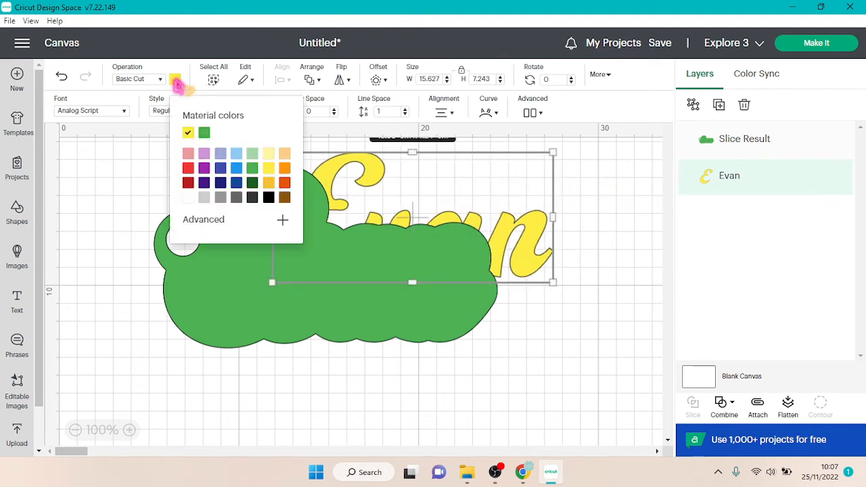
left_click(190, 169)
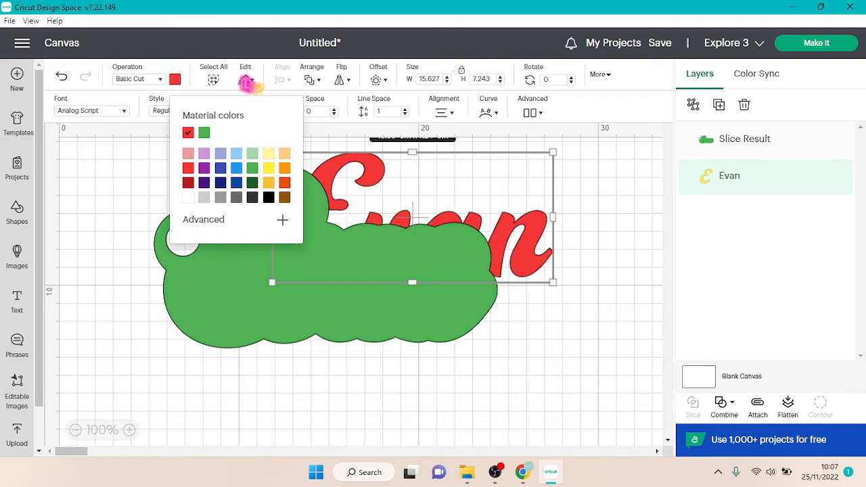
Step: Bring the red name to the front and center it over the green backing, leaving it deselected
left_click(308, 80)
left_click(312, 80)
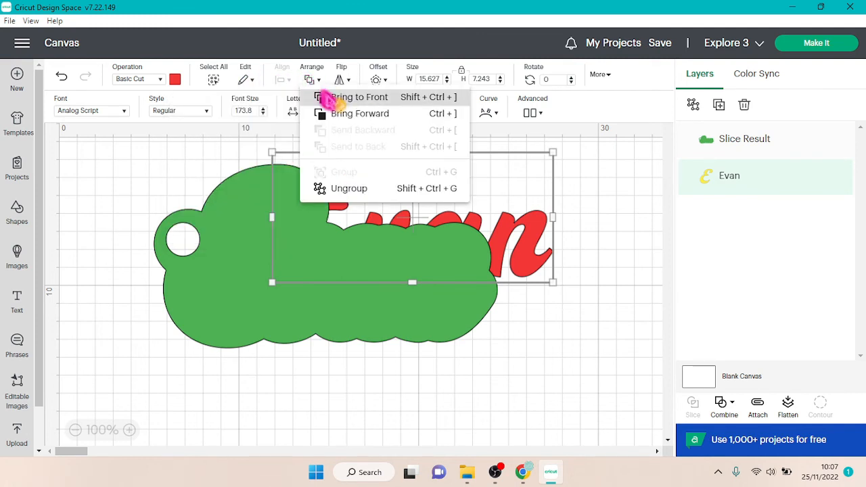
left_click(331, 96)
left_click_drag(507, 233, 425, 270)
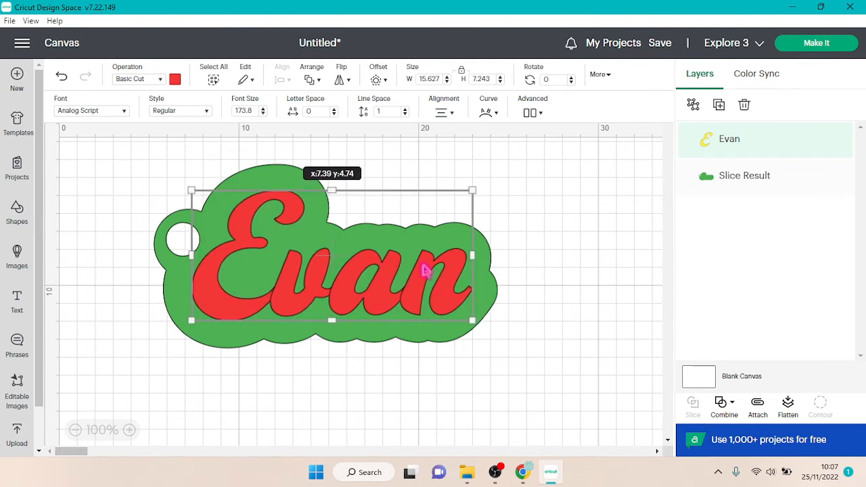
left_click(546, 288)
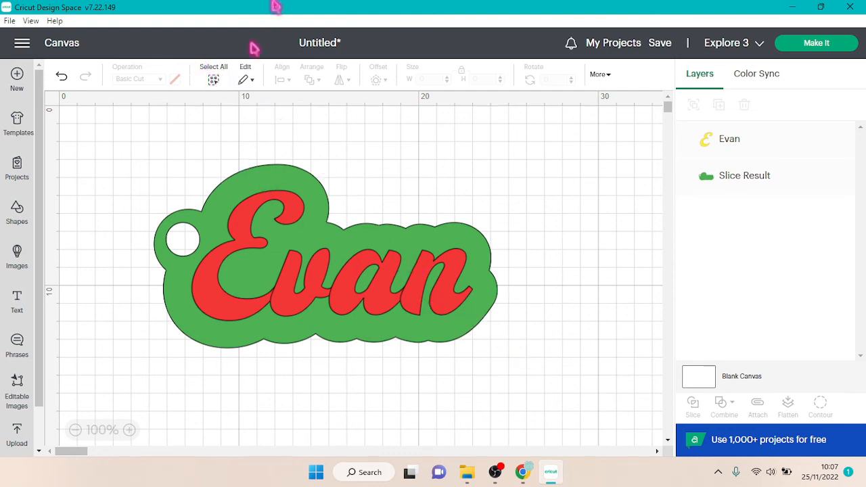
Step: Resize the name and backing together to a height of 6 cm with proportions kept
left_click(213, 81)
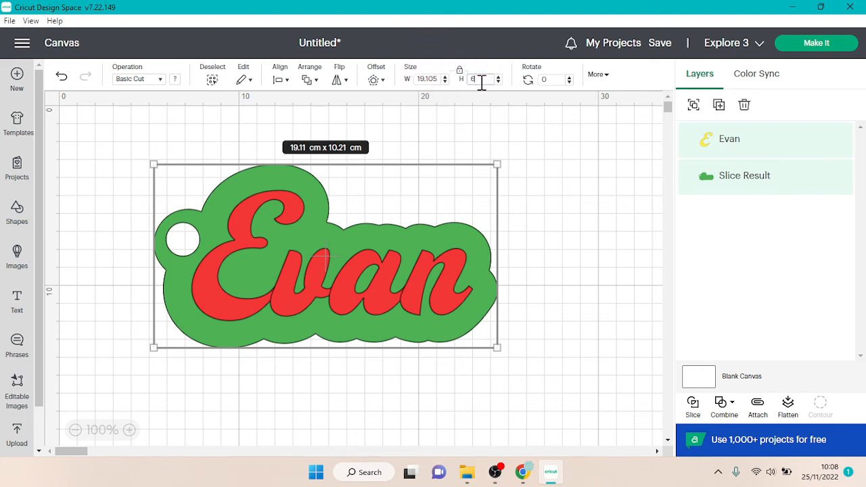
key("Return")
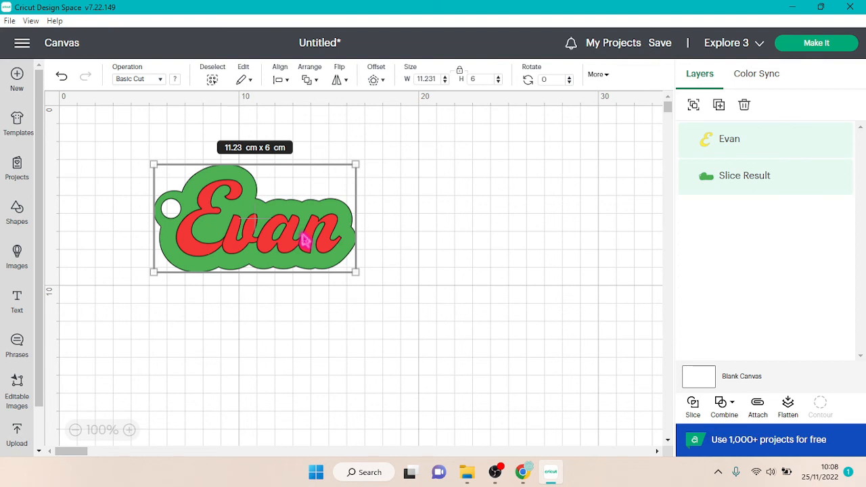
Step: Prepare the tag for cutting with On Mat loading at 30.5 cm x 30.5 cm, and review the red and green mat layouts
left_click(819, 45)
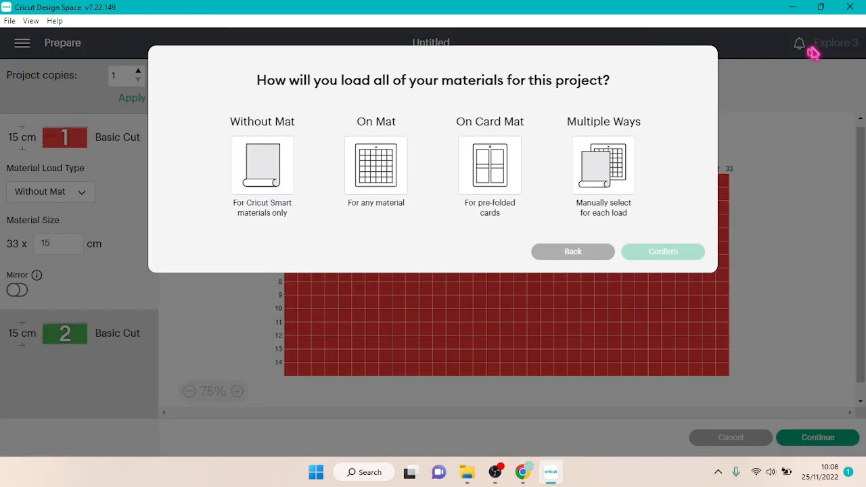
left_click(388, 172)
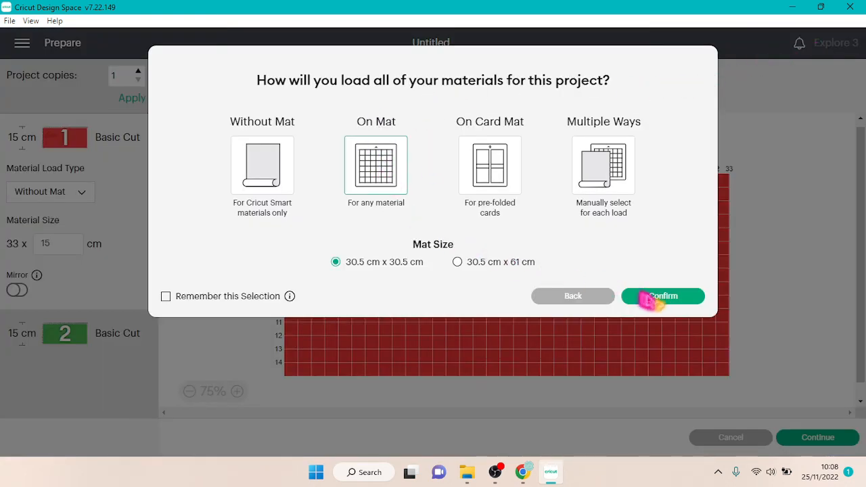
left_click(651, 300)
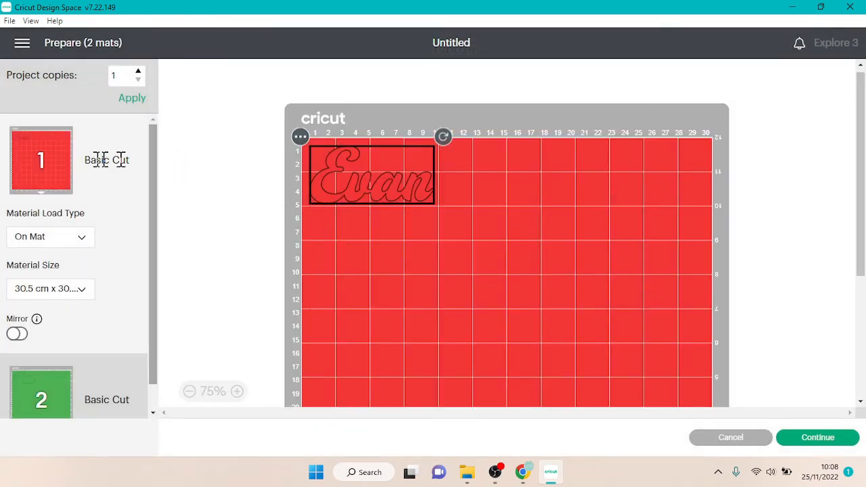
left_click_drag(155, 167, 153, 242)
left_click(36, 362)
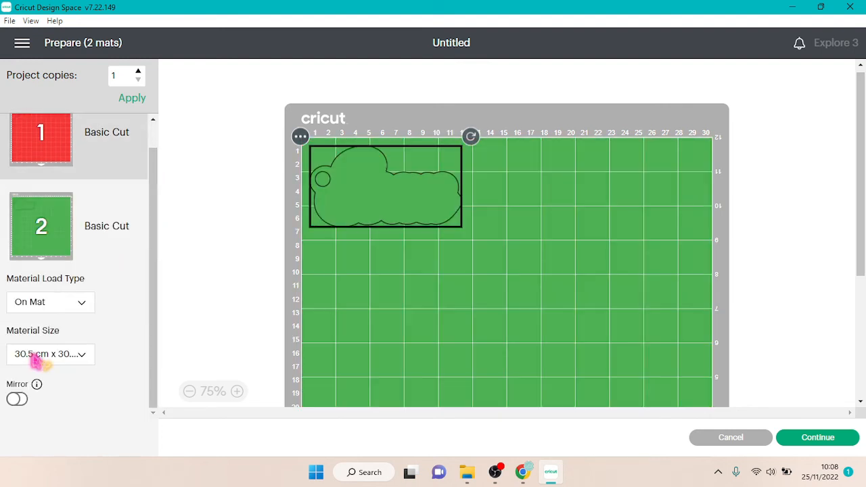
left_click_drag(155, 272, 157, 218)
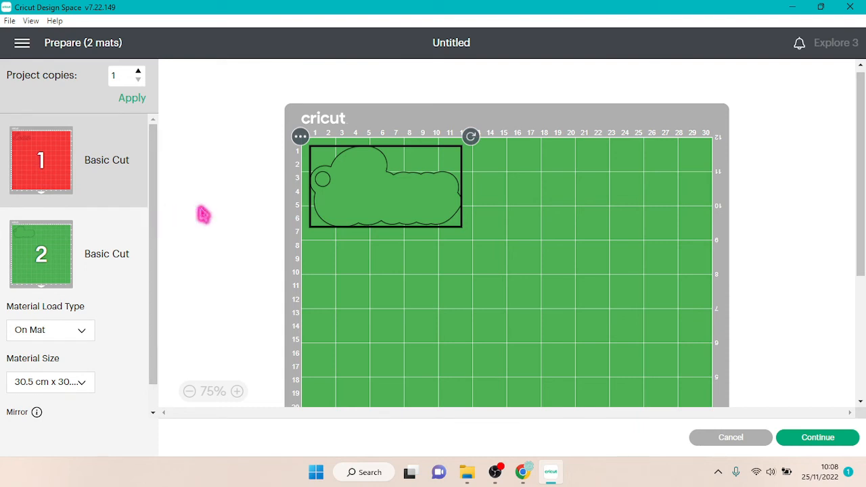
Step: Continue to cutting, with Glitter Cardstock as the red mat's base material and Medium Cardstock – 80 lb (216 gsm) for the green mat
left_click(807, 447)
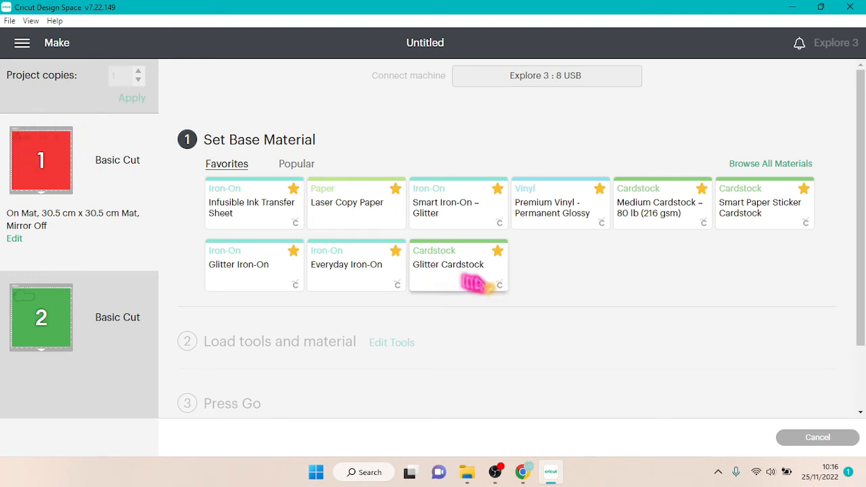
left_click(465, 273)
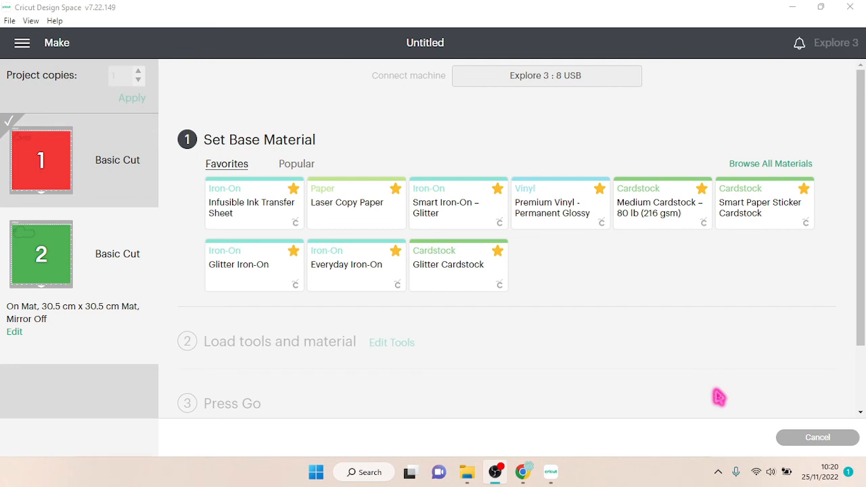
left_click(670, 214)
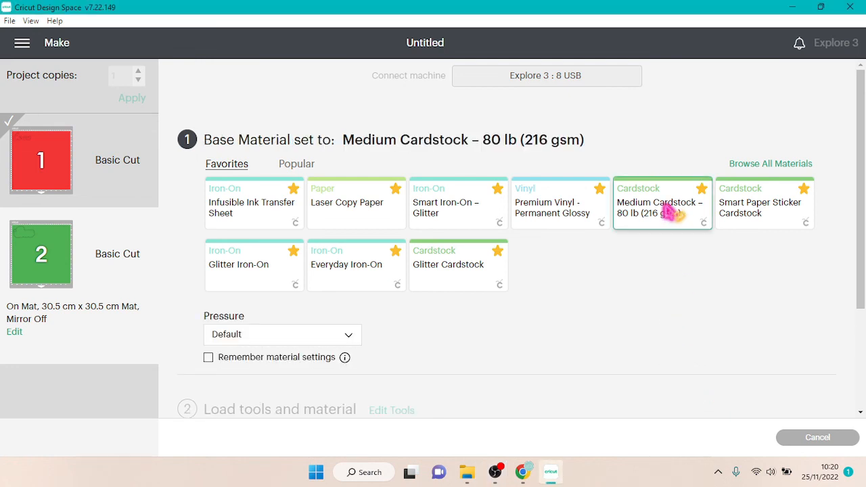